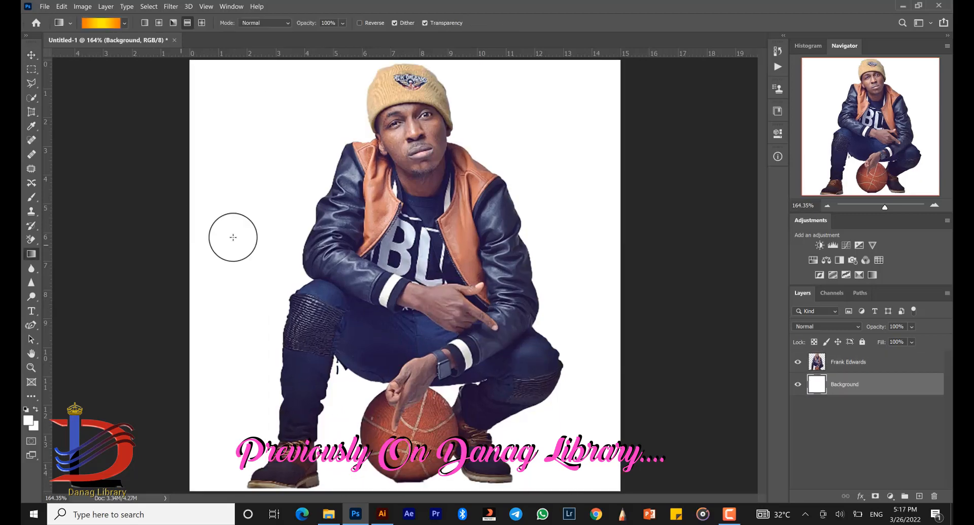
# - Fill the Background layer behind the crouching man with a horizontal orange-yellow reflected gradient and open Export As
pyautogui.moveTo(180, 244); pyautogui.dragTo(617, 252)
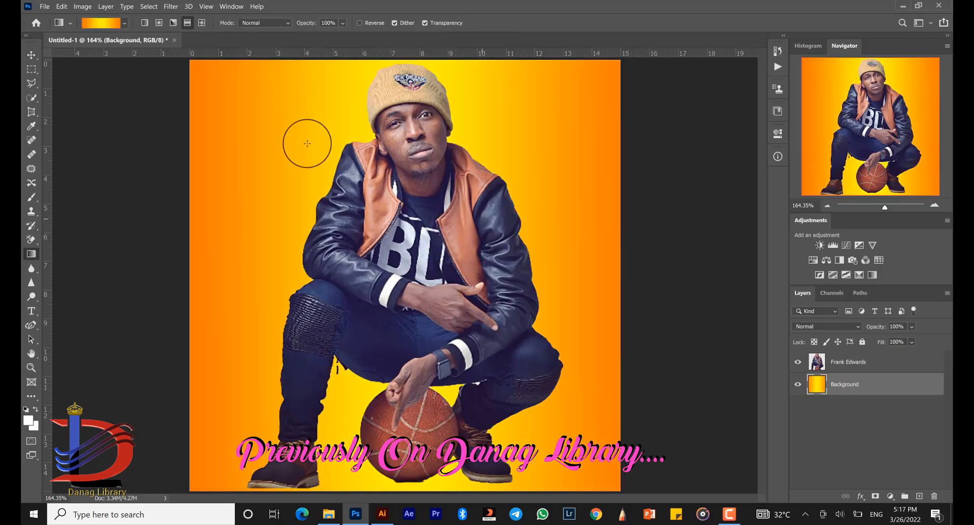
pyautogui.click(32, 54)
pyautogui.click(44, 6)
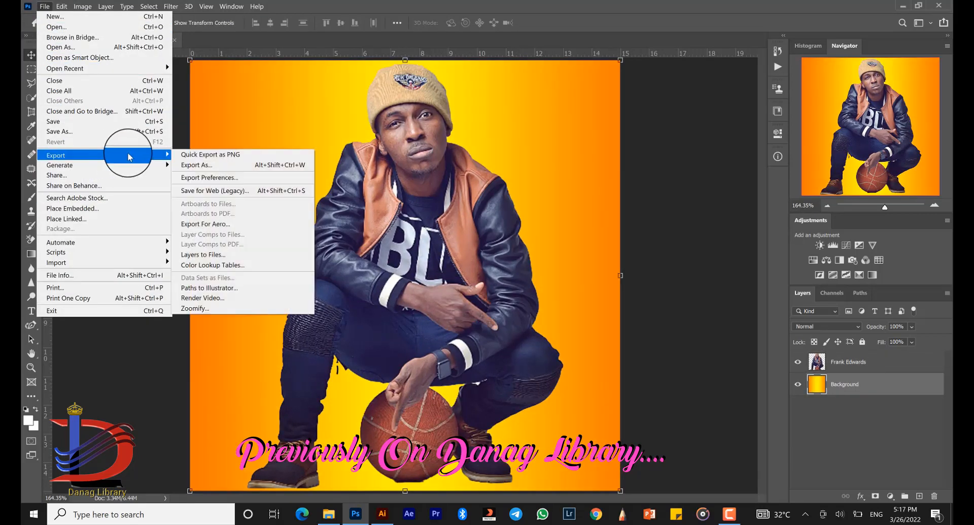
pyautogui.click(187, 163)
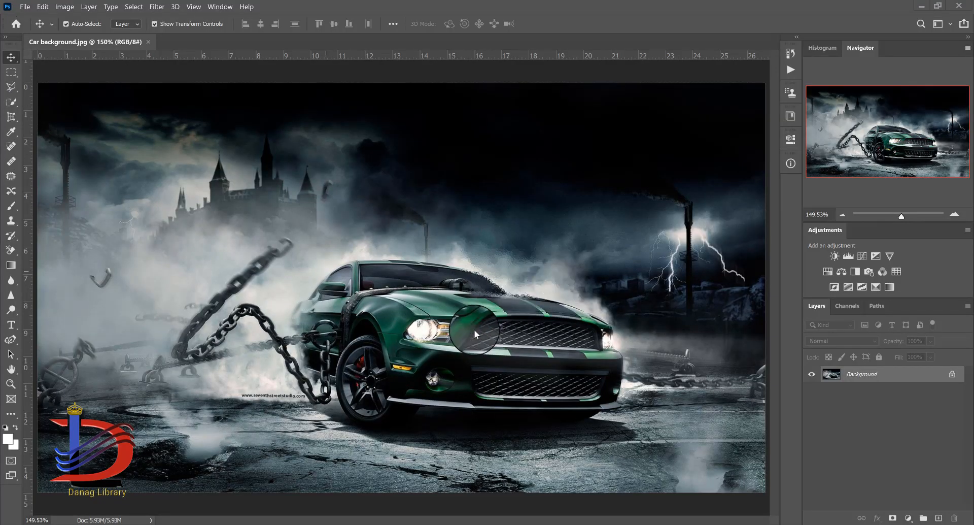
# - Select the green car in the Car background.jpg image using Select Subject and dismiss the CCleaner notification
pyautogui.click(11, 103)
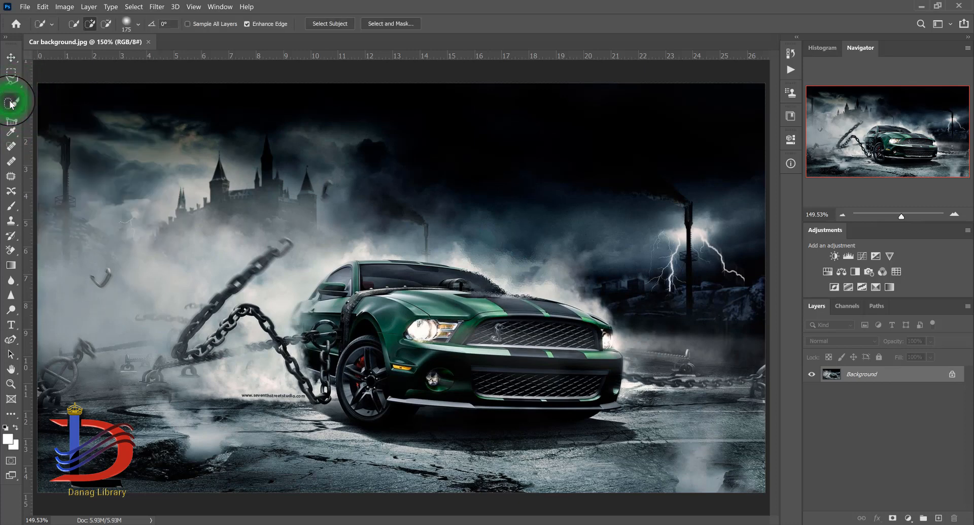
pyautogui.click(323, 25)
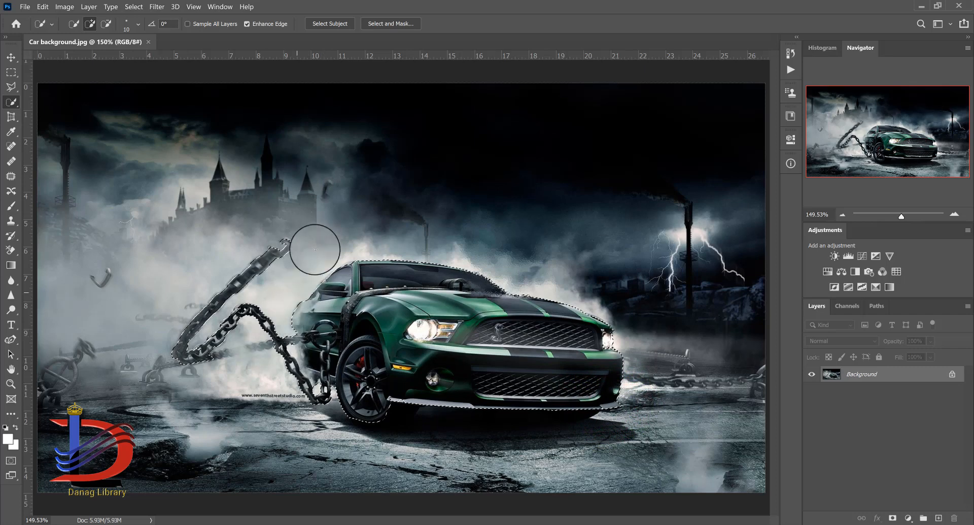
pyautogui.click(964, 367)
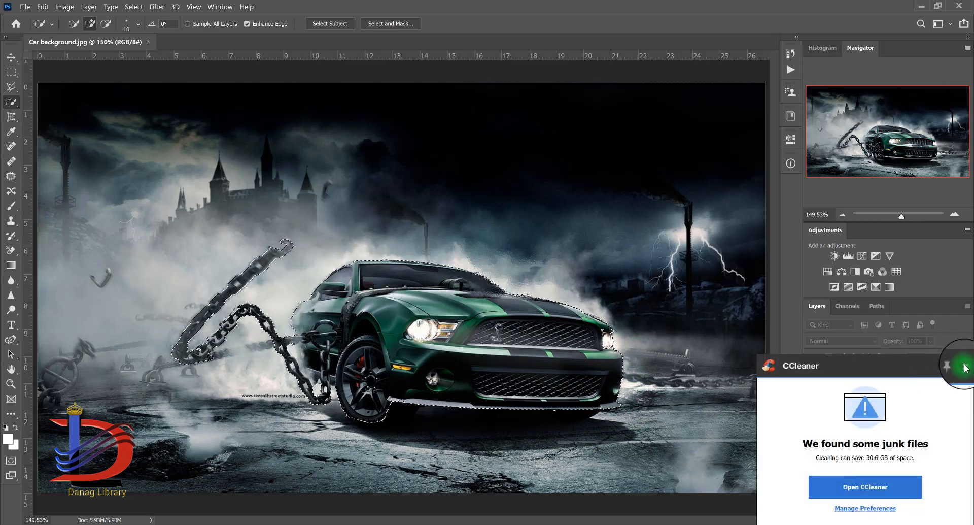
# - Set the Quick Selection brush size to 30 and subtract the hooked upper end of the chain from the selection
pyautogui.press(']')
pyautogui.press(']')
pyautogui.press(']')
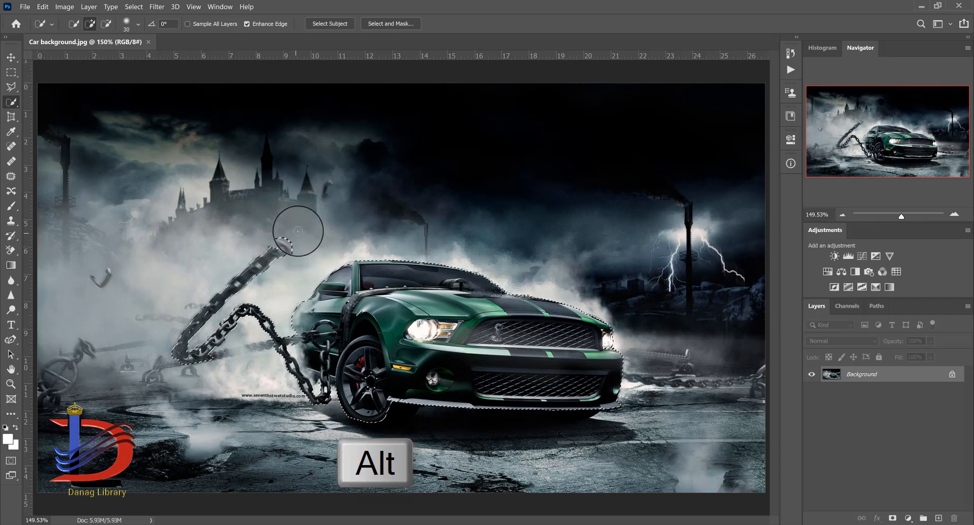
pyautogui.keyDown('alt'); pyautogui.click(299, 228); pyautogui.keyUp('alt')
pyautogui.moveTo(277, 251)
pyautogui.mouseDown()
pyautogui.moveTo(289, 259)
pyautogui.moveTo(283, 236)
pyautogui.mouseUp()
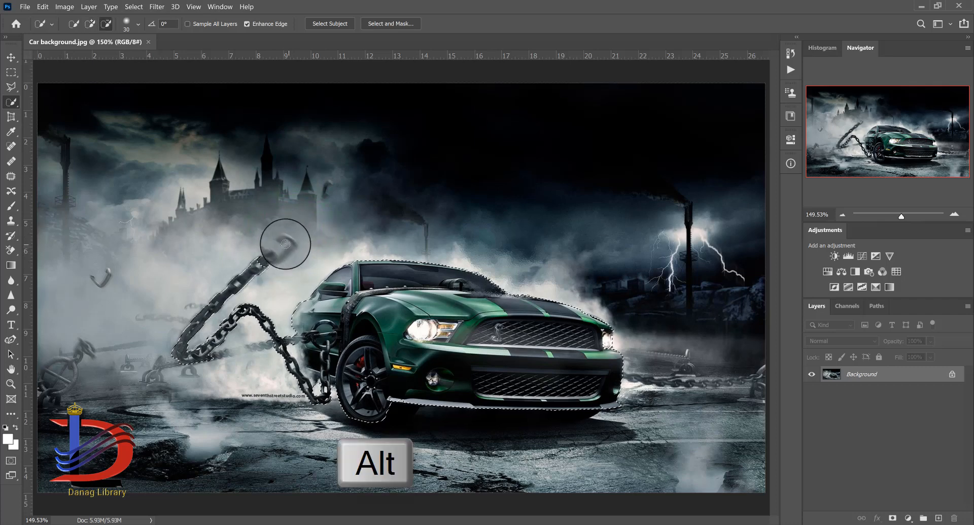
# - Enlarge the Quick Selection brush to 50 and subtract the rest of the loose chain from the car selection
pyautogui.press(']')
pyautogui.press(']')
pyautogui.press(']')
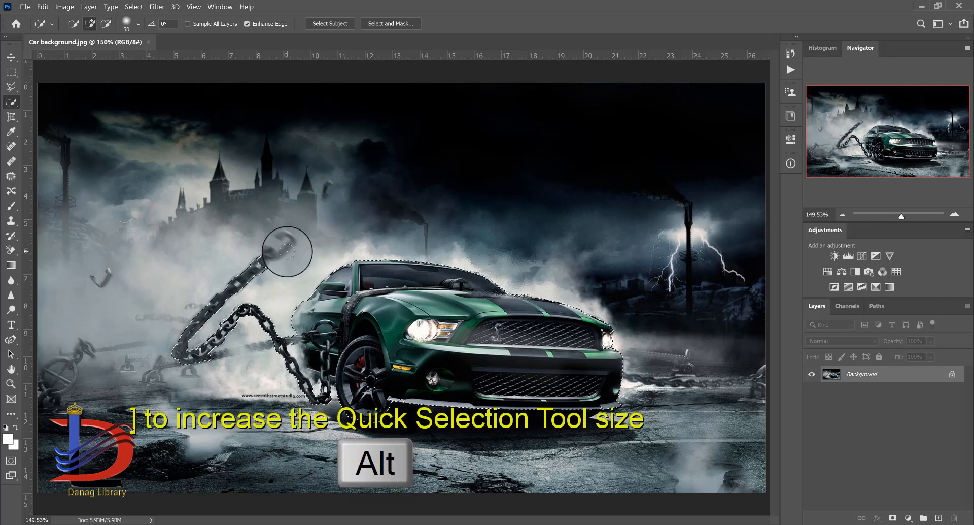
pyautogui.keyDown('alt'); pyautogui.click(278, 247); pyautogui.keyUp('alt')
pyautogui.moveTo(278, 246)
pyautogui.mouseDown()
pyautogui.moveTo(255, 272)
pyautogui.moveTo(224, 282)
pyautogui.moveTo(185, 335)
pyautogui.moveTo(195, 355)
pyautogui.moveTo(238, 311)
pyautogui.mouseUp()
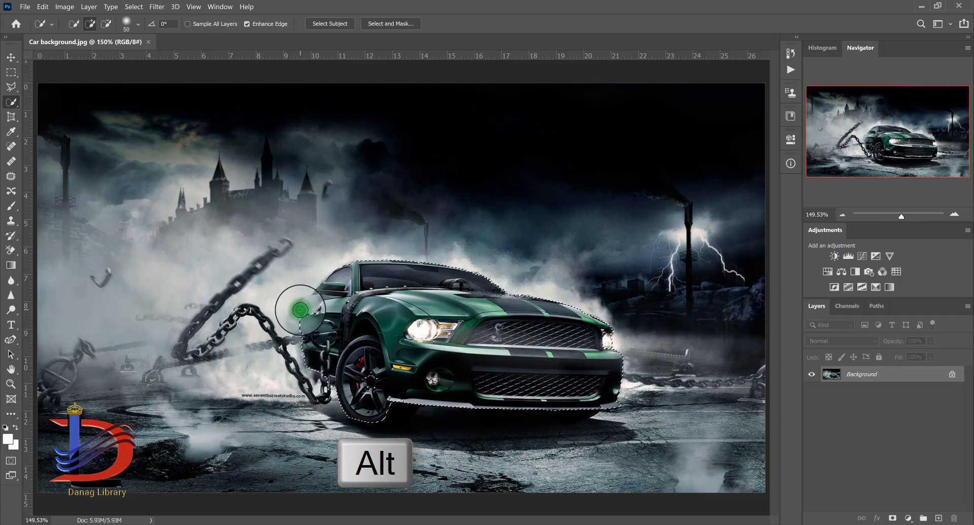
# - Add the car's rear side and front wheel area back to the selection, reducing the brush size to 25
pyautogui.moveTo(300, 310); pyautogui.dragTo(314, 299)
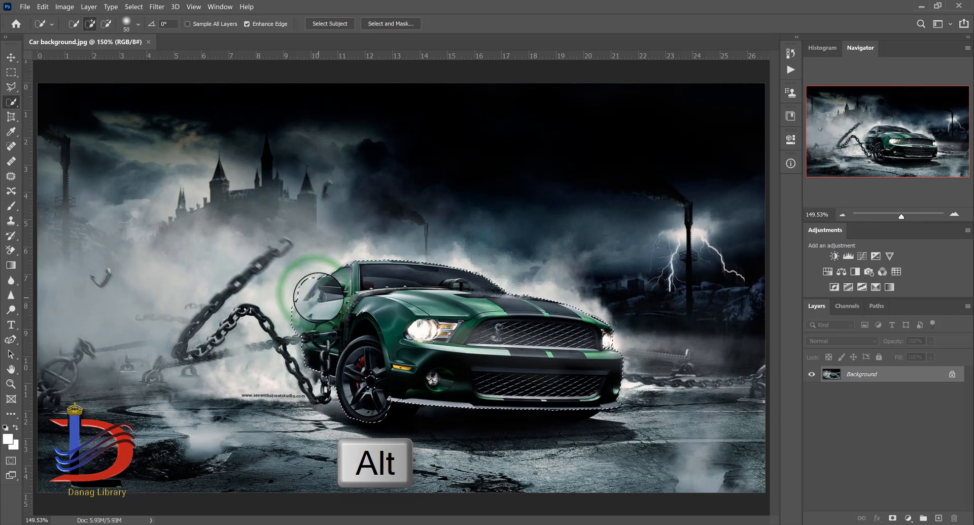
pyautogui.press('[')
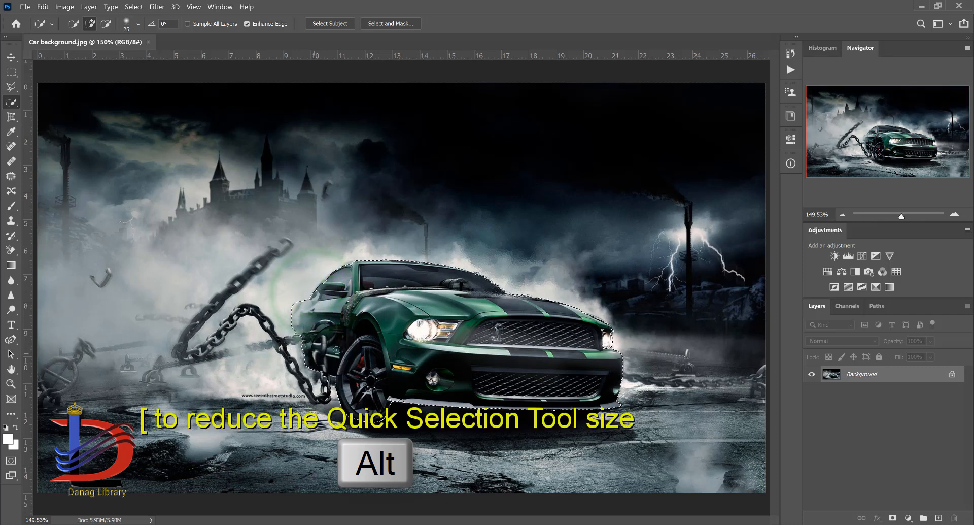
pyautogui.moveTo(336, 359); pyautogui.dragTo(339, 303)
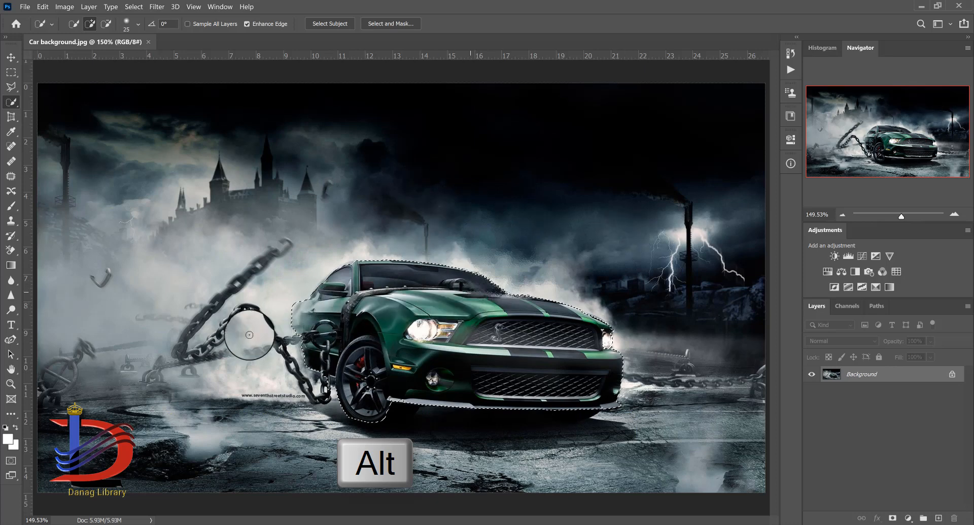
# - Recolour the selected car with Hue/Saturation, setting the hue to +180
pyautogui.hotkey('ctrl', 'shift', 'u')
pyautogui.hotkey('ctrl', 'z')
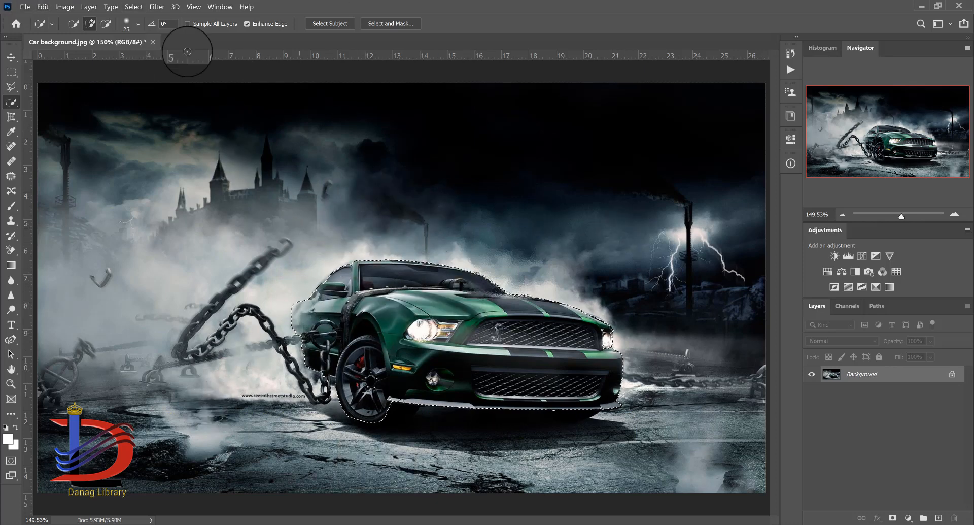
pyautogui.click(75, 11)
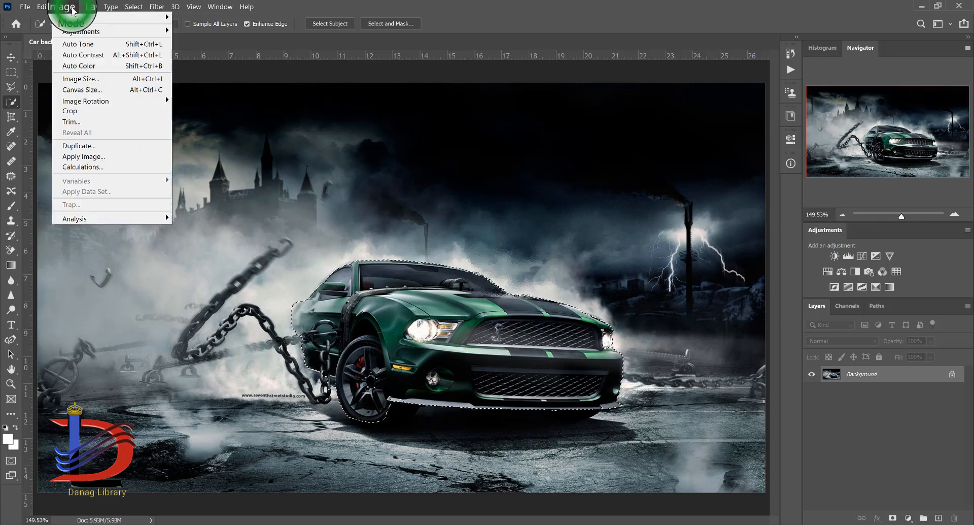
pyautogui.moveTo(153, 31)
pyautogui.click(212, 86)
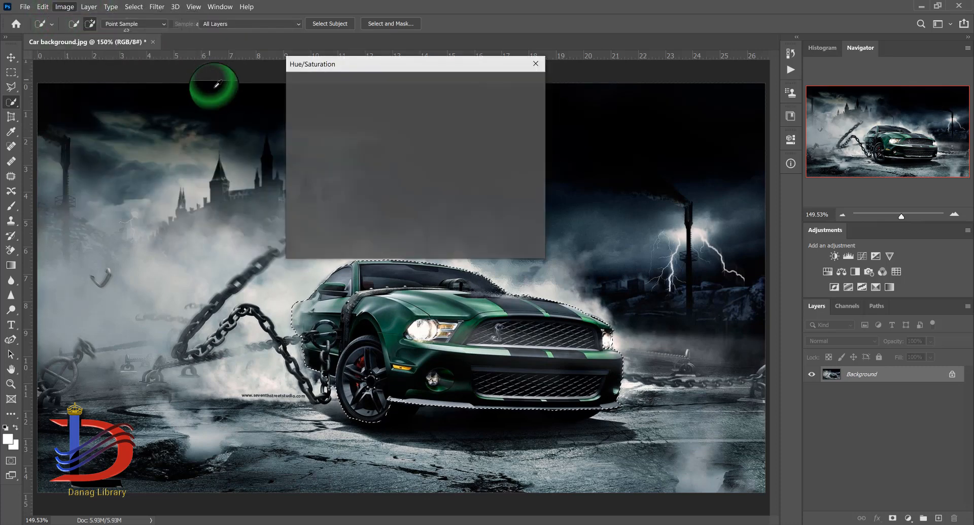
pyautogui.moveTo(388, 144); pyautogui.dragTo(394, 143)
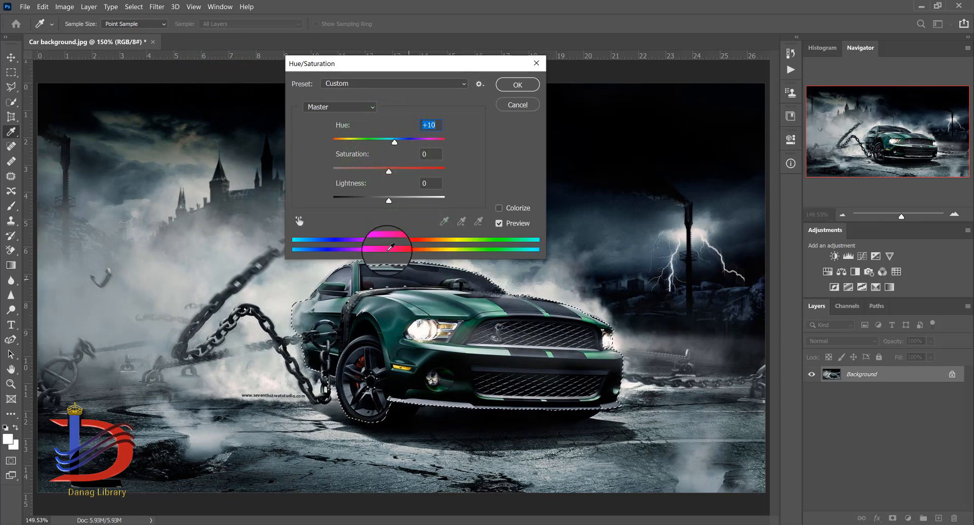
pyautogui.moveTo(394, 142); pyautogui.dragTo(435, 142)
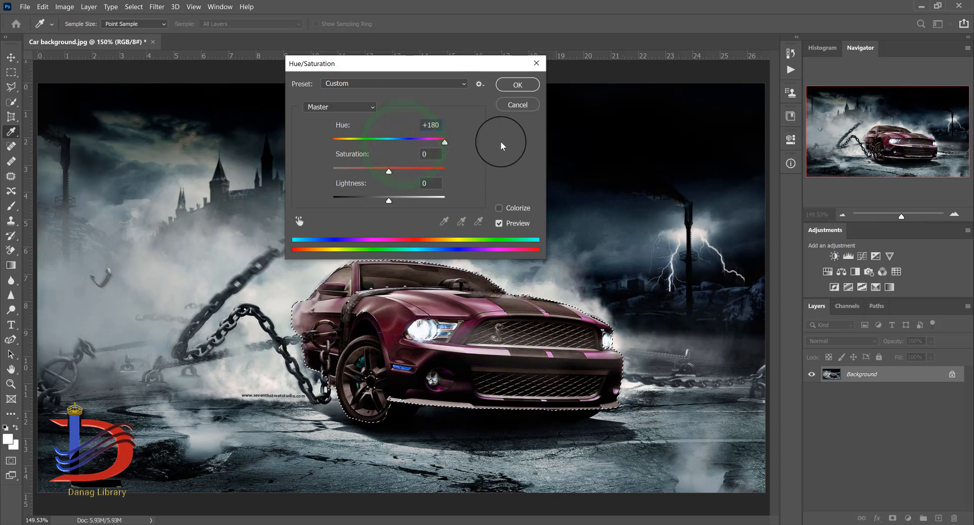
pyautogui.click(517, 84)
# - Deselect the recoloured car and switch to the Move tool
pyautogui.press('w')
pyautogui.click(11, 57)
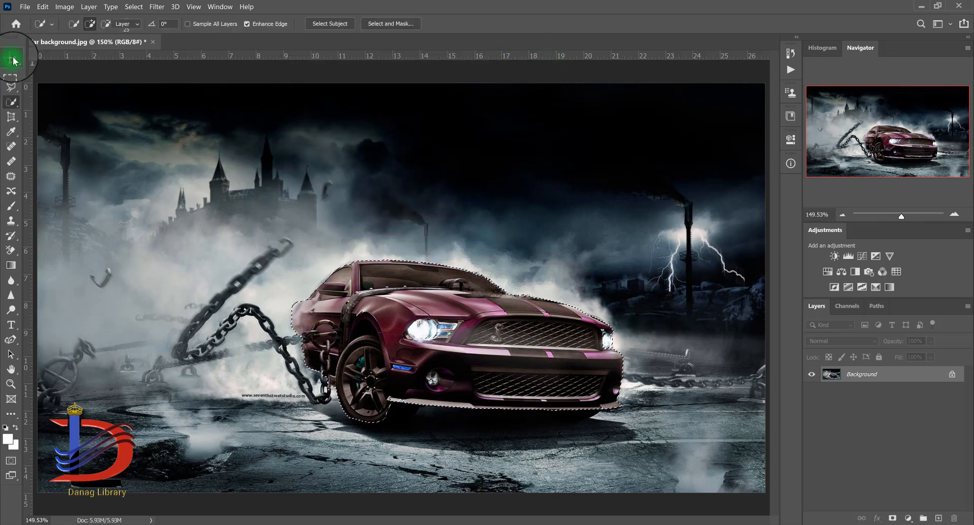
pyautogui.hotkey('ctrl', 'd')
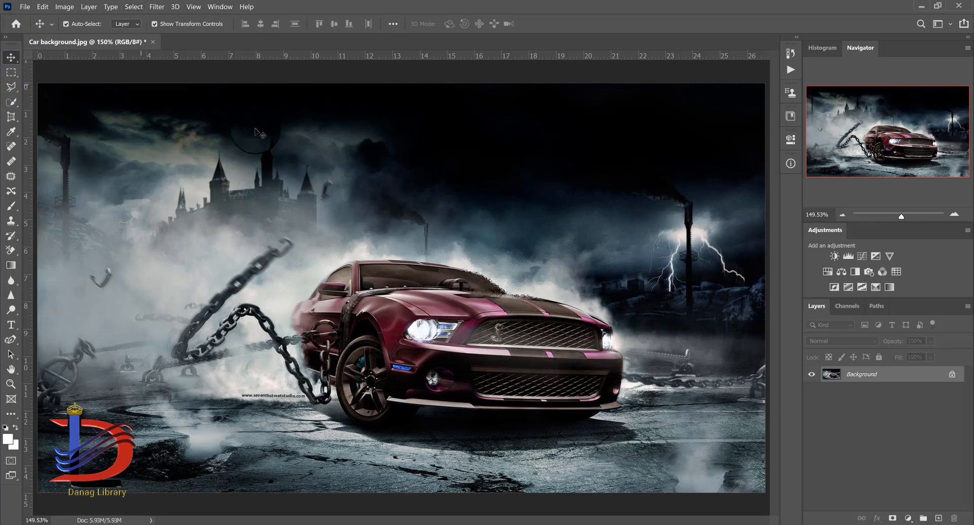
pyautogui.click(731, 524)
pyautogui.click(932, 508)
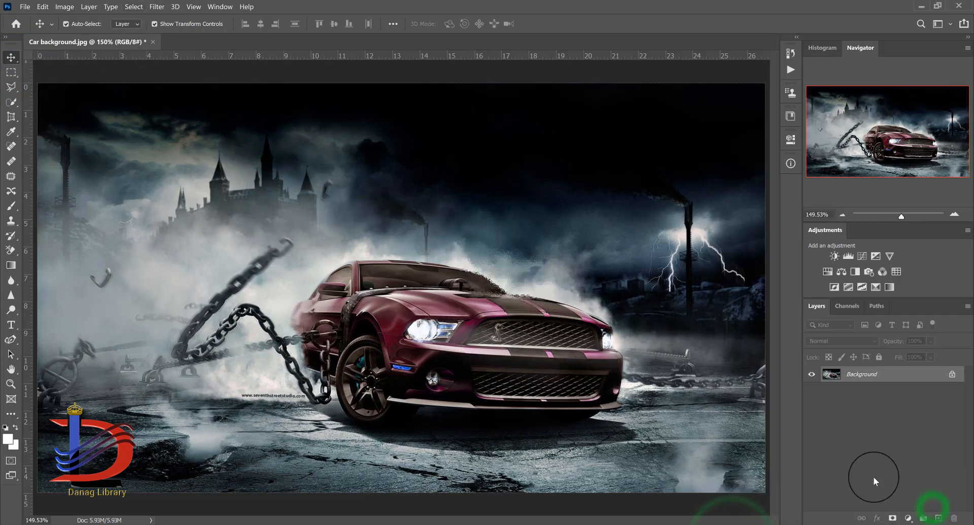
# - Open the recent files Resources.psd and Tim Godfrey.psd
pyautogui.click(25, 6)
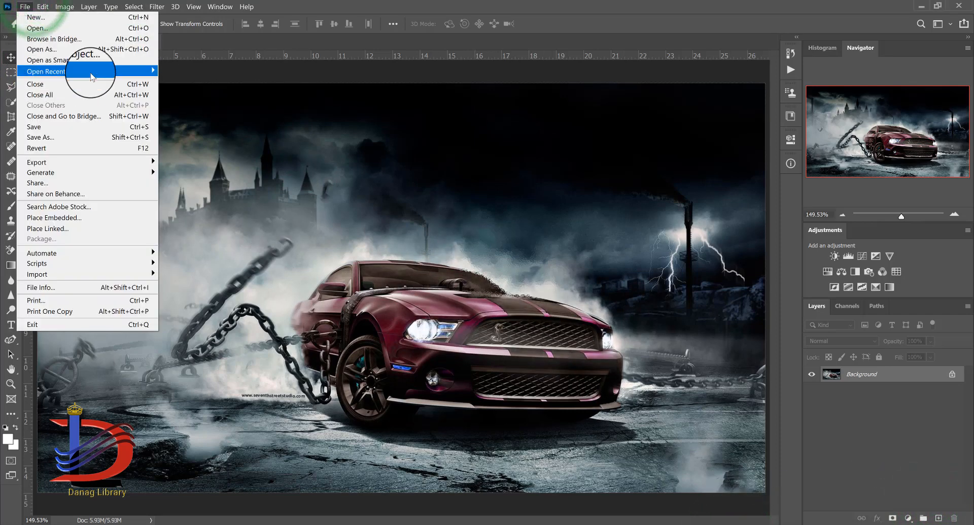
pyautogui.moveTo(92, 76)
pyautogui.click(224, 91)
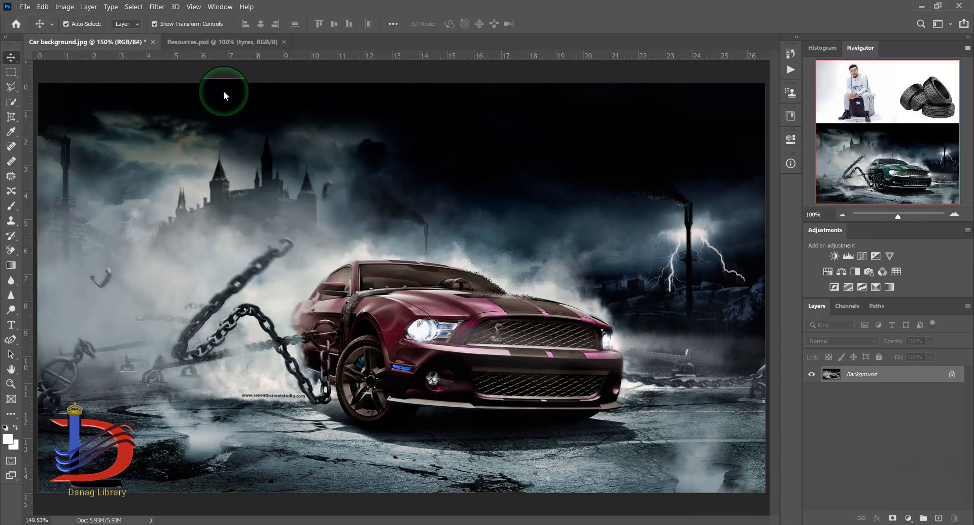
pyautogui.click(25, 7)
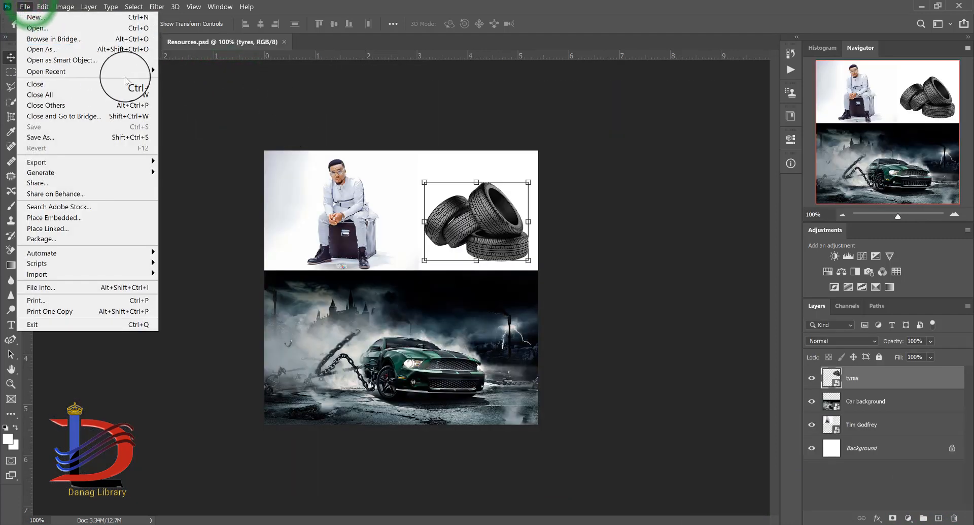
pyautogui.moveTo(126, 72)
pyautogui.click(278, 90)
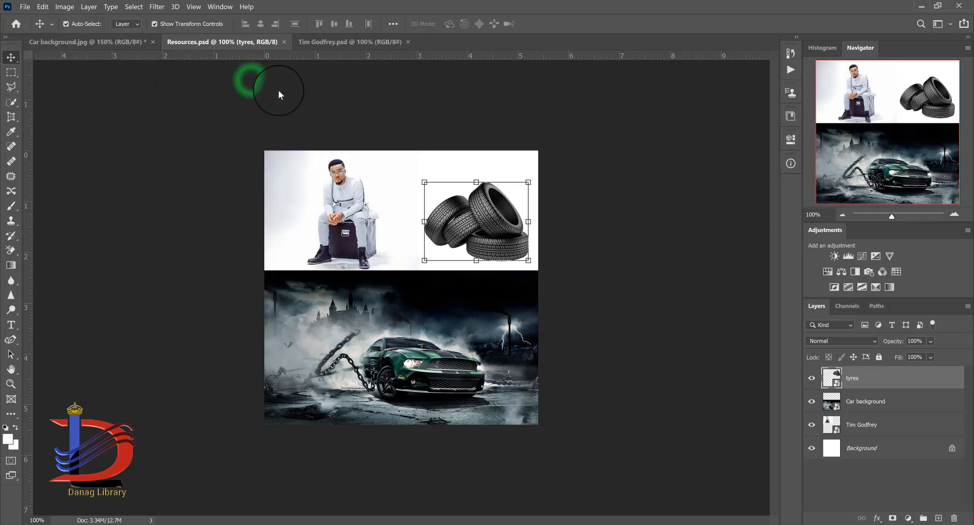
# - Select the seated man with the Quick Selection tool, leaving the case beneath him out of the selection
pyautogui.scroll(7, 376, 189)
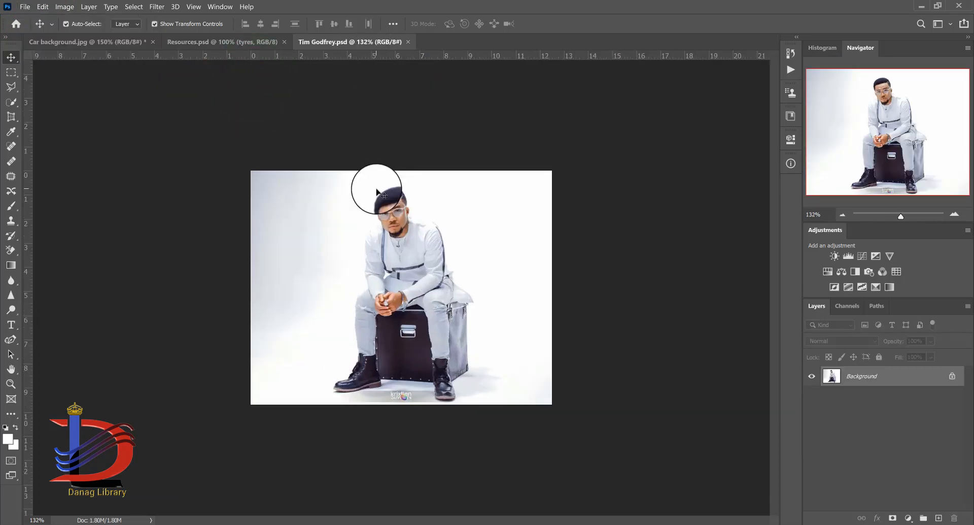
pyautogui.click(15, 102)
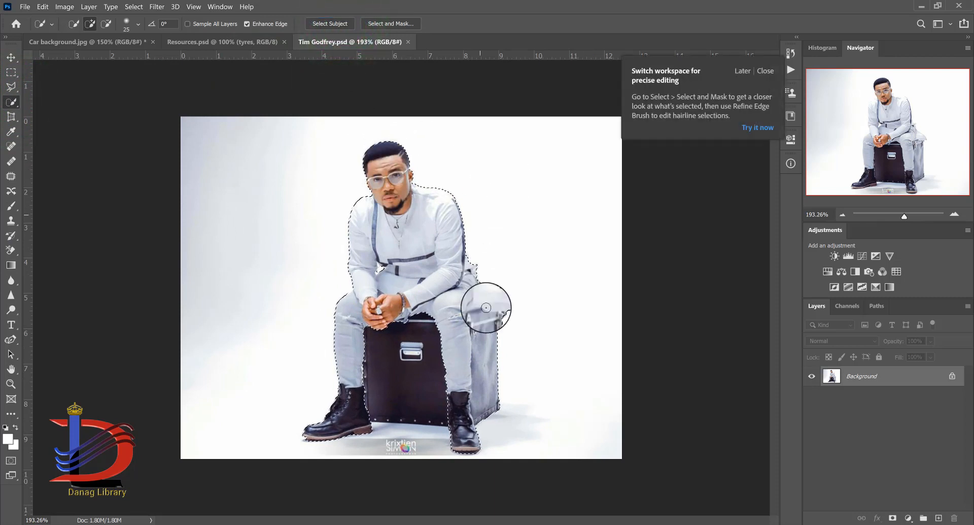
pyautogui.moveTo(470, 397)
pyautogui.mouseDown()
pyautogui.moveTo(495, 400)
pyautogui.moveTo(496, 359)
pyautogui.mouseUp()
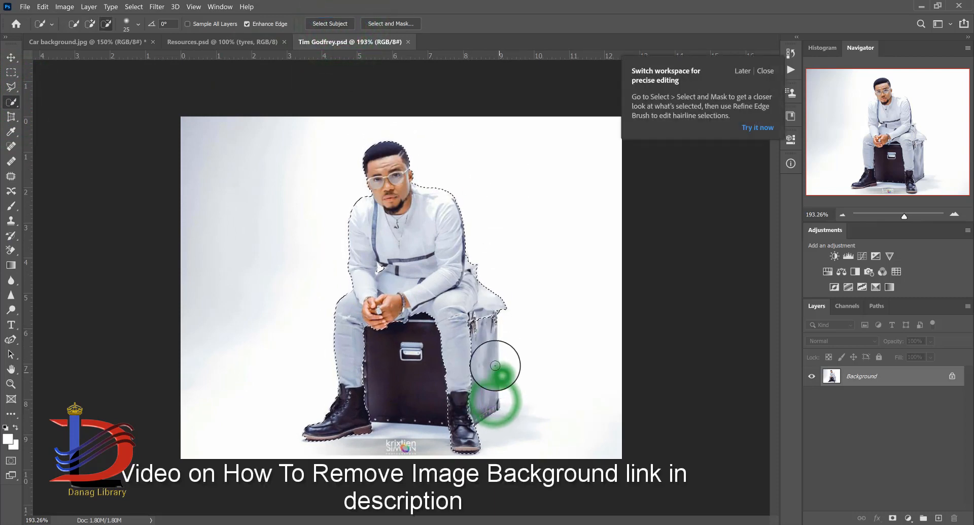
# - Refine the selection edge around the man's boot beside the case, reducing the brush size to 10
pyautogui.press('[')
pyautogui.press('[')
pyautogui.keyDown('alt'); pyautogui.click(487, 416); pyautogui.keyUp('alt')
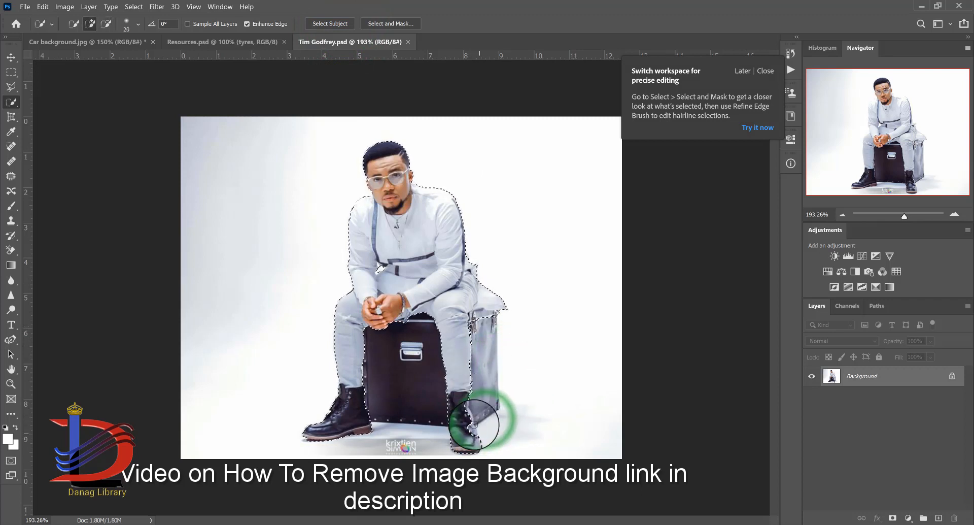
pyautogui.click(473, 428)
pyautogui.click(479, 435)
pyautogui.press('[')
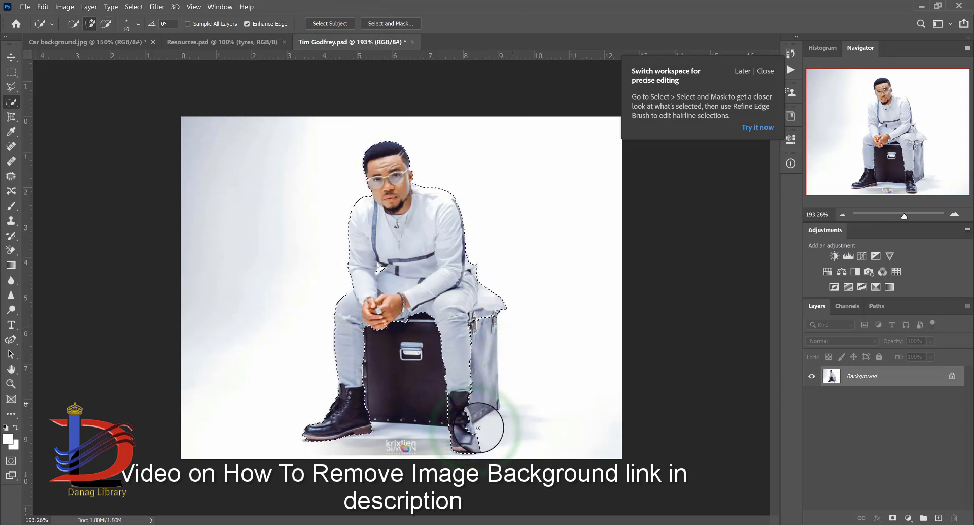
pyautogui.click(472, 428)
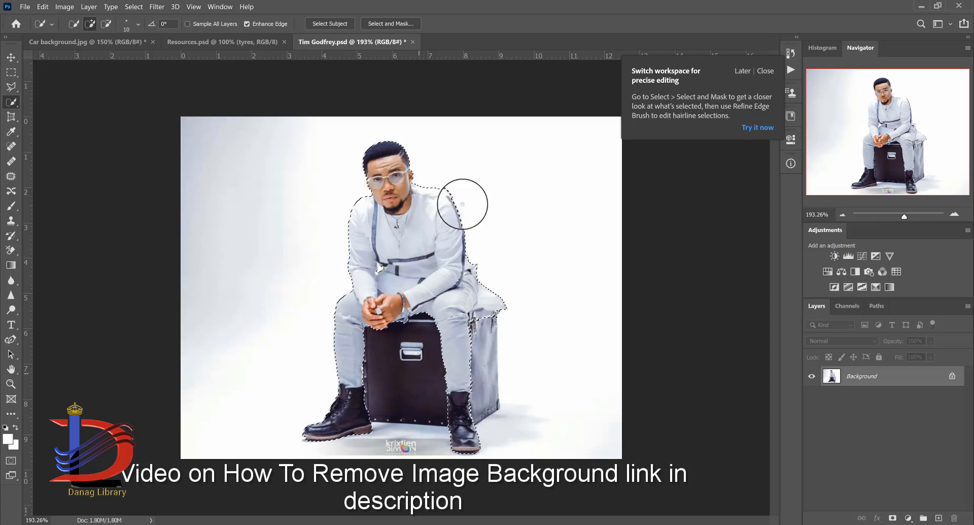
# - Try moving the selected man sideways to check the cutout, and undo the moves
pyautogui.click(15, 61)
pyautogui.moveTo(421, 259); pyautogui.dragTo(539, 246)
pyautogui.moveTo(561, 230); pyautogui.dragTo(365, 240)
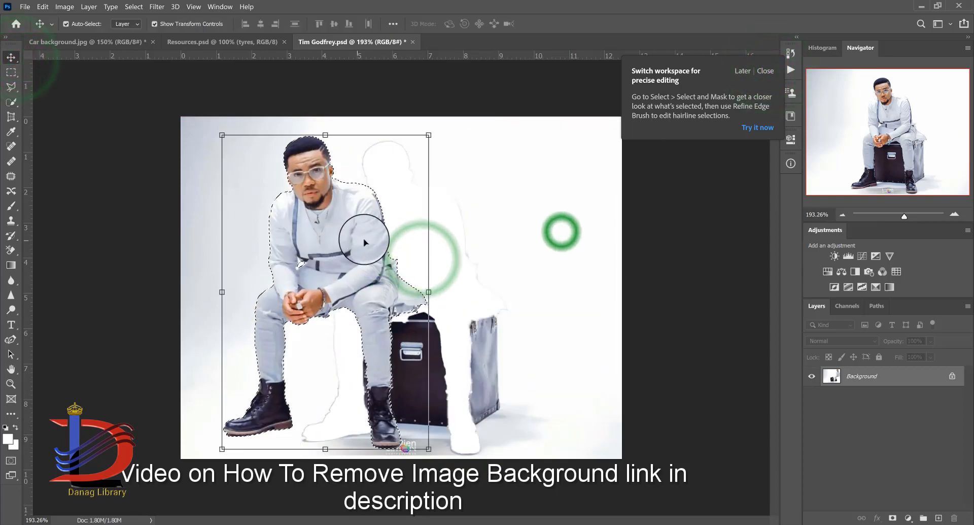
pyautogui.hotkey('ctrl', 'z')
pyautogui.hotkey('ctrl', 'z')
# - Invert the selection to cover the background around the seated man
pyautogui.click(561, 259)
pyautogui.click(69, 7)
pyautogui.moveTo(134, 7)
pyautogui.click(152, 50)
# - Try to clear the selected background with a Content-Aware fill, and undo the fill
pyautogui.press('Delete')
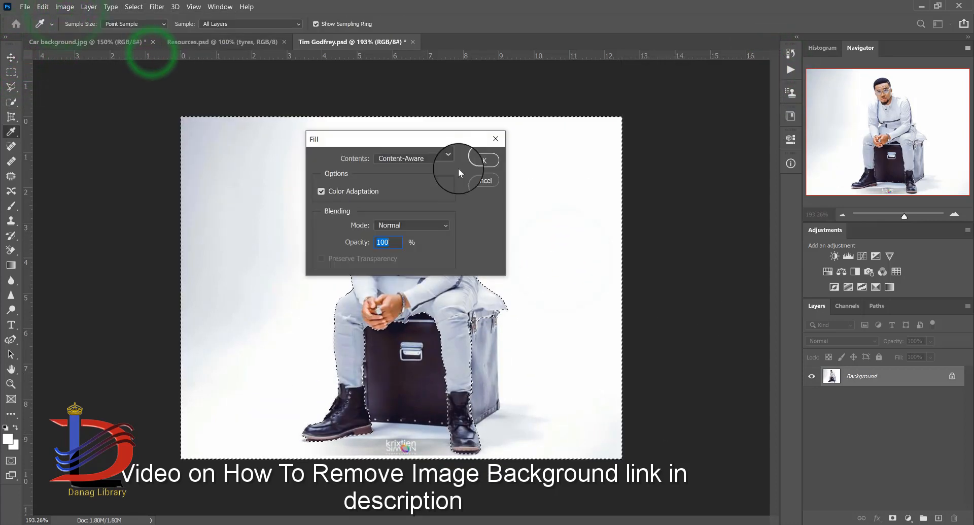
pyautogui.click(493, 137)
pyautogui.click(11, 102)
pyautogui.press('Delete')
pyautogui.click(479, 161)
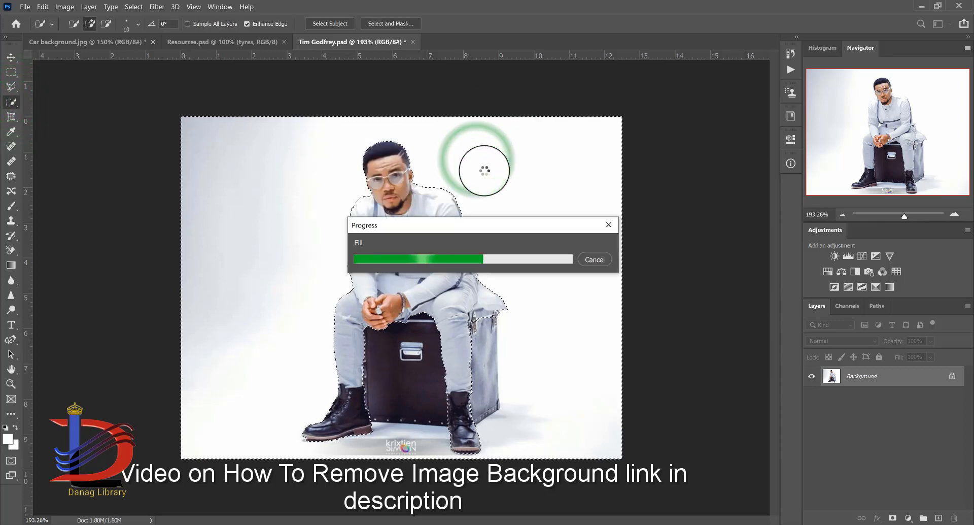
pyautogui.hotkey('ctrl', 'z')
# - Convert the Background into a layer named TG and delete the selected area around the seated man
pyautogui.doubleClick(917, 376)
pyautogui.write('TG')
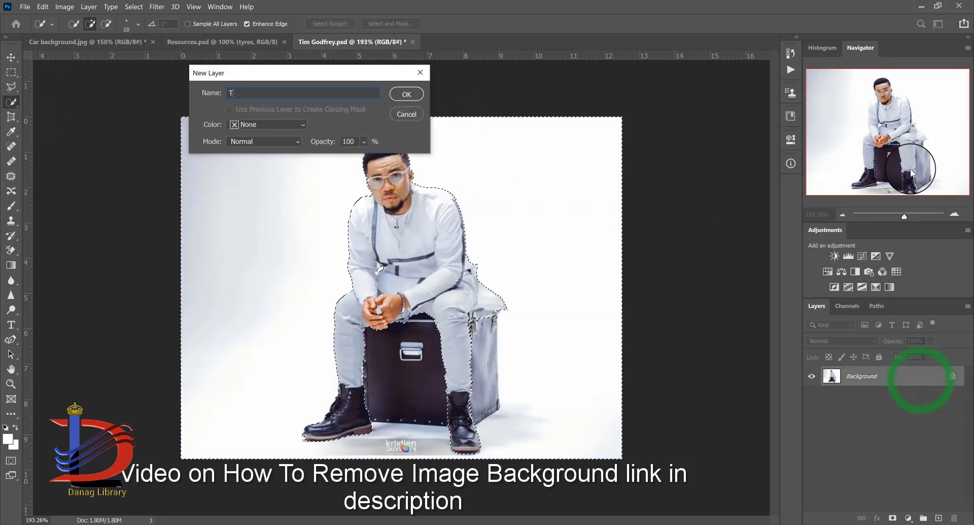
pyautogui.click(413, 90)
pyautogui.press('Delete')
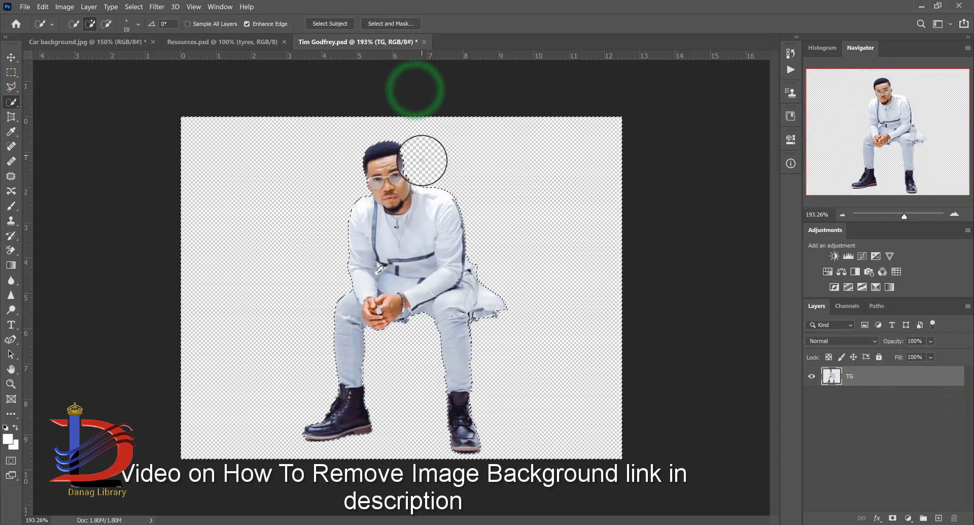
# - Copy the cut-out man into the Car background.jpg document and place him over the front of the car
pyautogui.click(15, 57)
pyautogui.moveTo(410, 224); pyautogui.dragTo(128, 153)
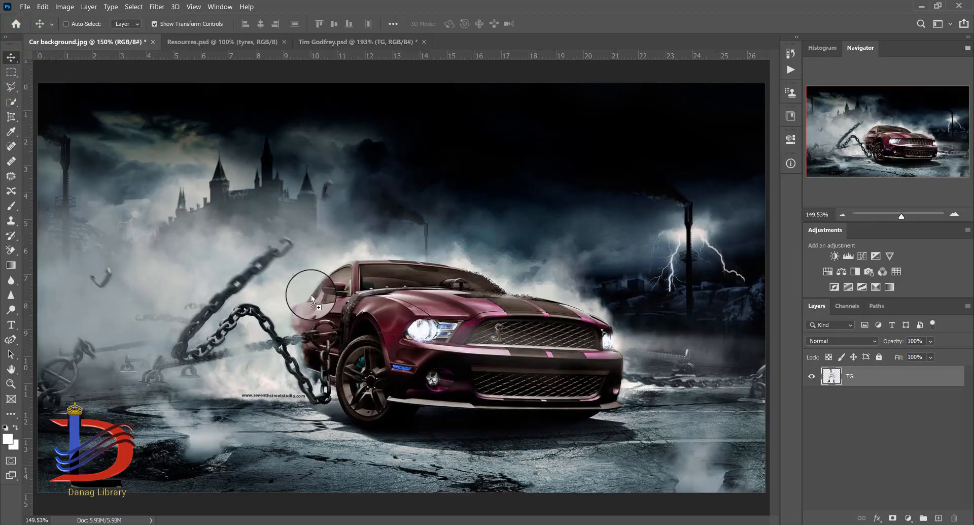
pyautogui.moveTo(312, 294); pyautogui.dragTo(420, 272)
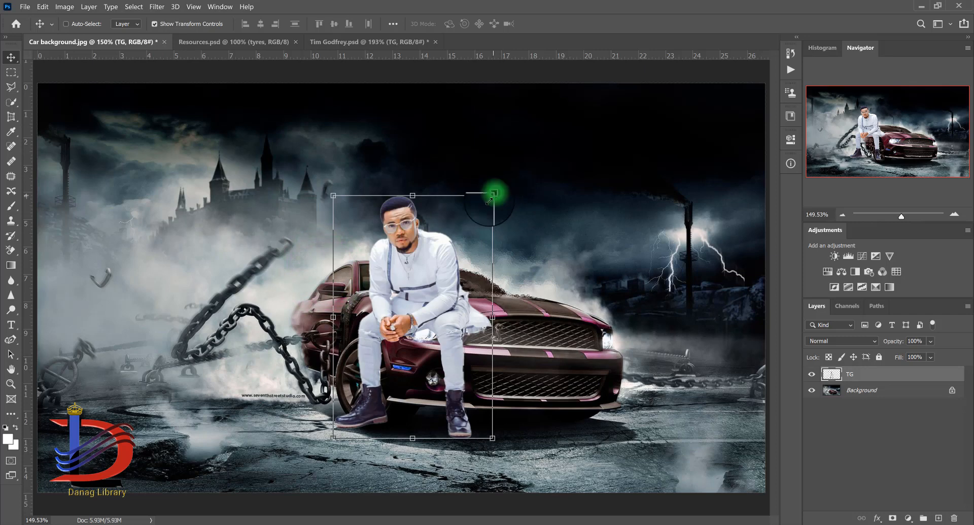
# - Scale the man proportionally to about 73.55% and position him sitting on the car's hood
pyautogui.moveTo(490, 198); pyautogui.dragTo(457, 250)
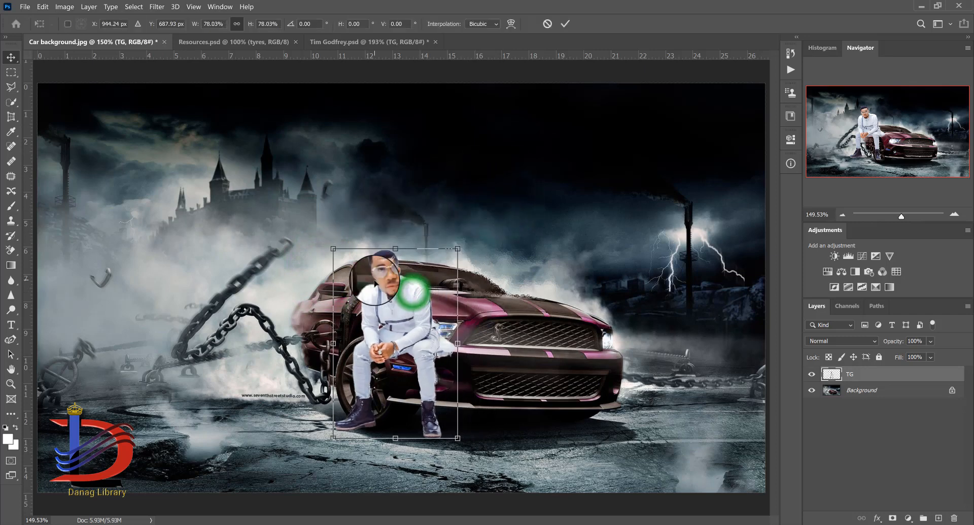
pyautogui.moveTo(414, 292); pyautogui.dragTo(376, 280)
pyautogui.moveTo(419, 237); pyautogui.dragTo(411, 248)
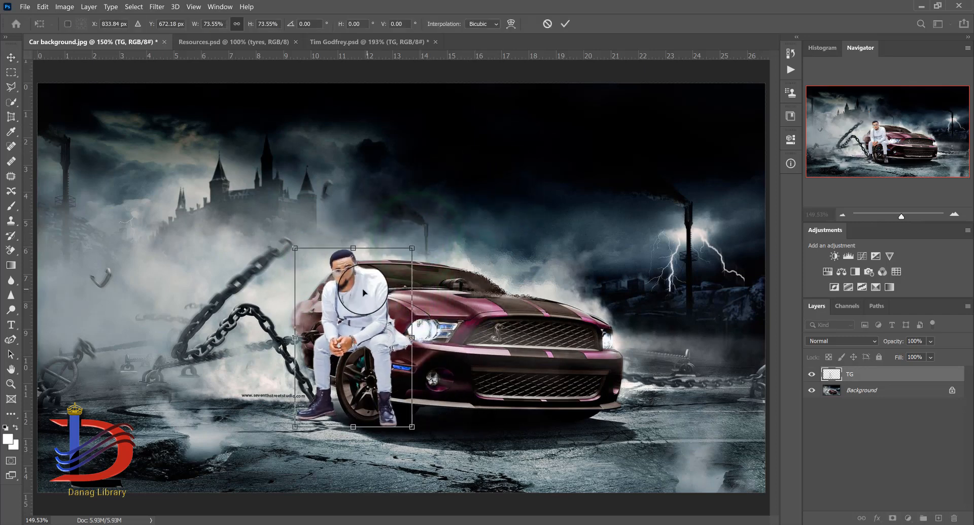
pyautogui.moveTo(363, 292); pyautogui.dragTo(441, 243)
pyautogui.click(568, 23)
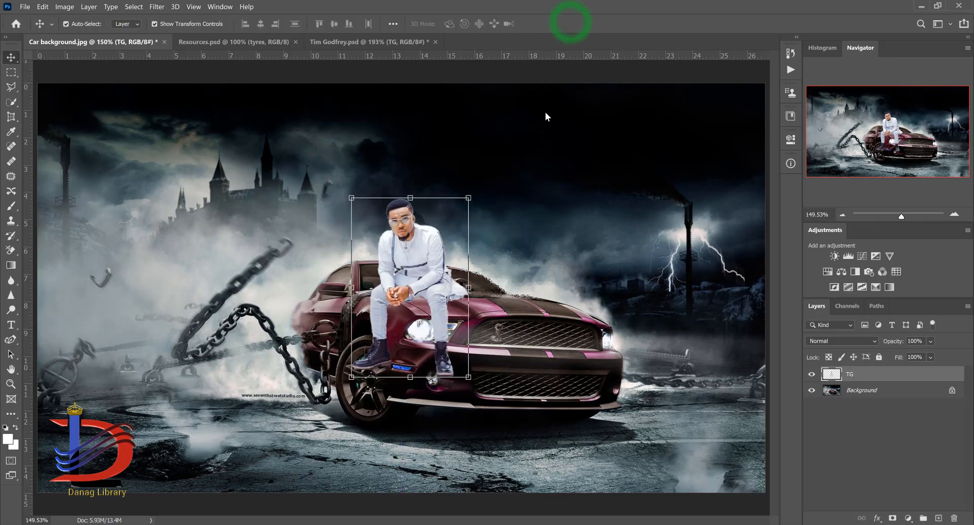
# - Add an empty layer directly beneath the TG layer and set up the Brush tool with black as foreground colour
pyautogui.click(14, 207)
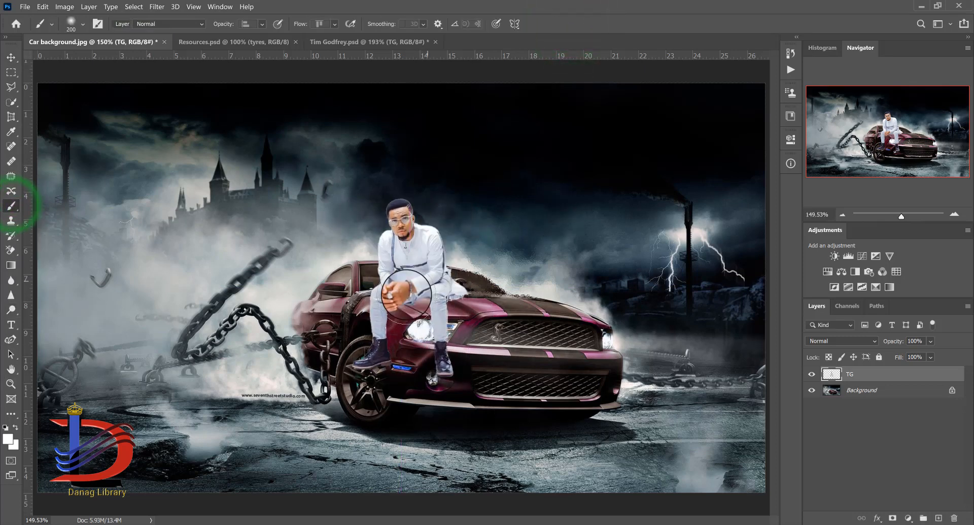
pyautogui.click(808, 394)
pyautogui.click(938, 518)
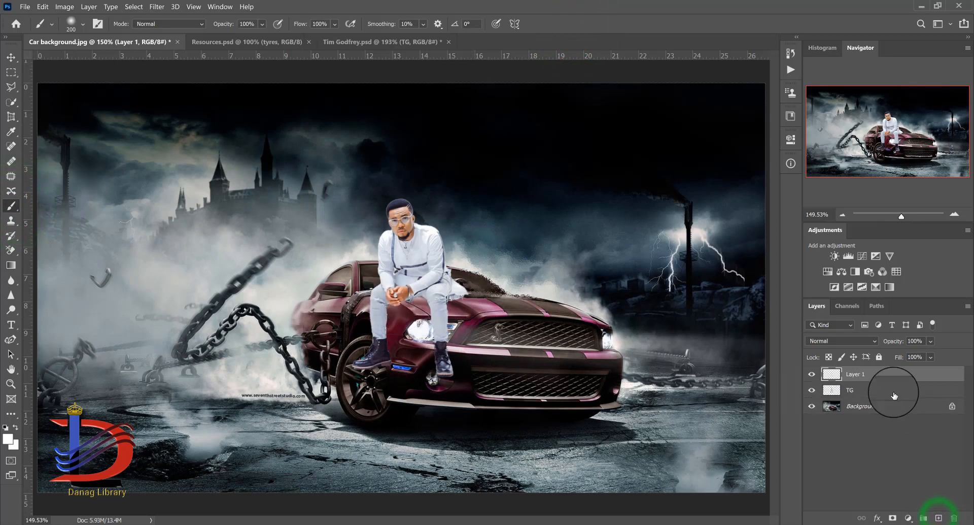
pyautogui.moveTo(890, 374); pyautogui.dragTo(888, 396)
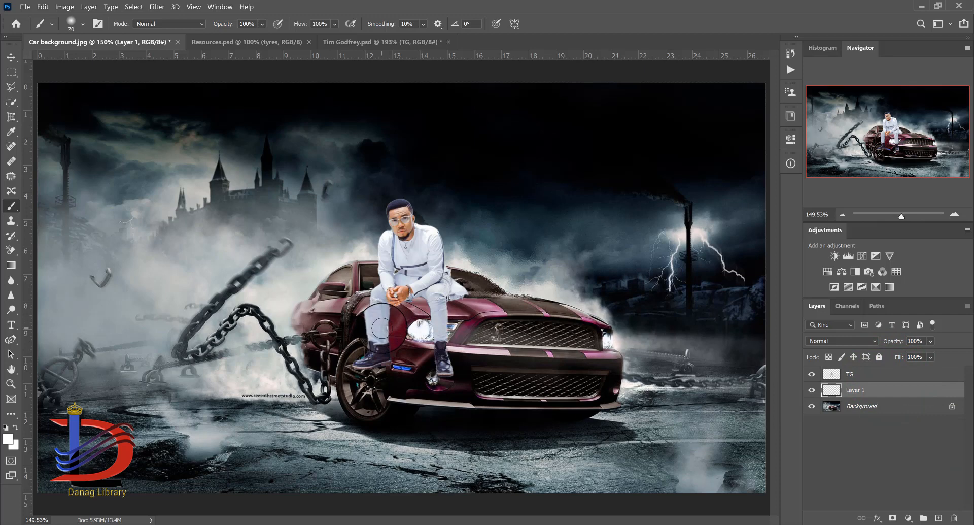
pyautogui.click(6, 428)
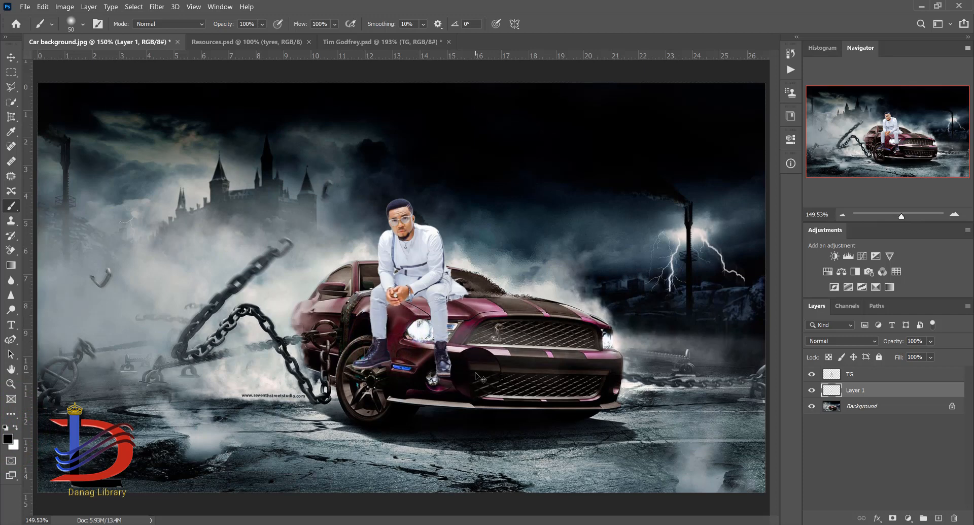
# - Set the brush size to 45 and place Layer 1 between the TG and Background layers
pyautogui.hotkey('ctrl', ']')
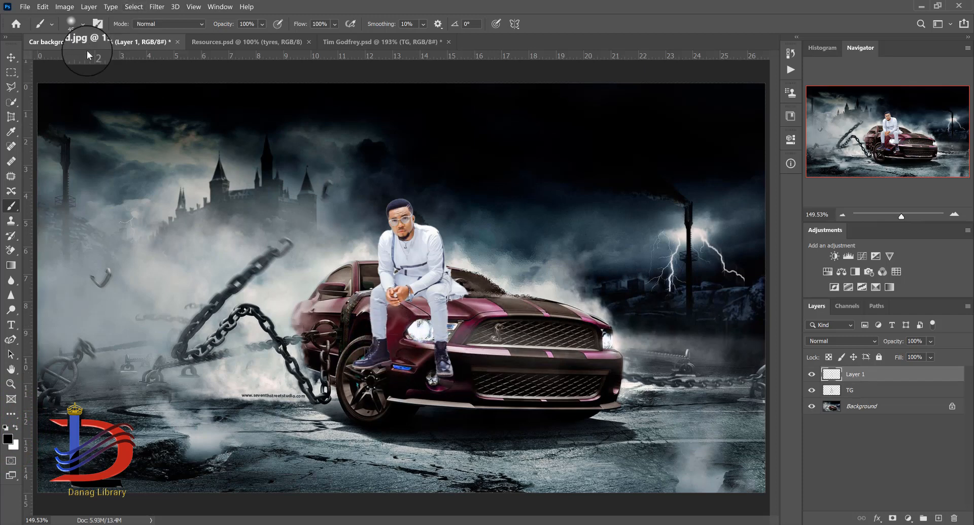
pyautogui.click(71, 23)
pyautogui.click(71, 24)
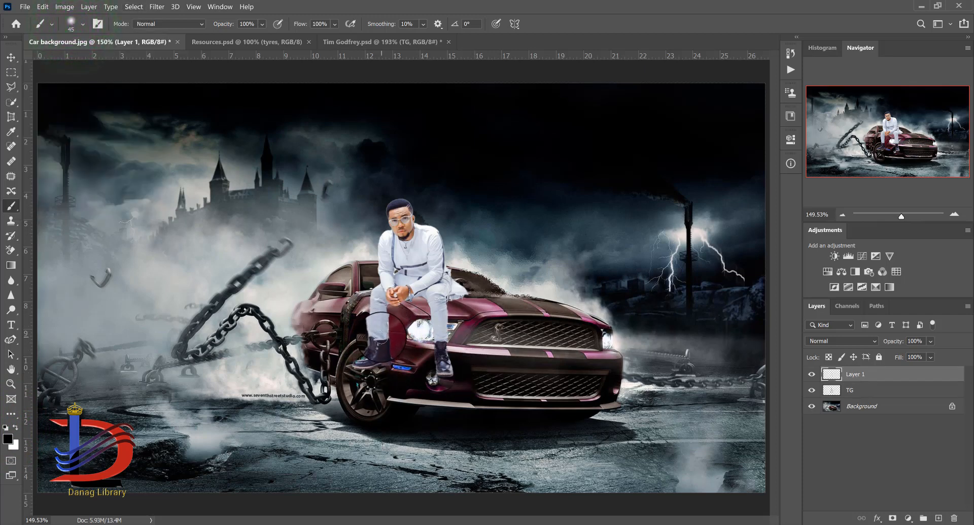
pyautogui.moveTo(384, 334); pyautogui.dragTo(415, 352)
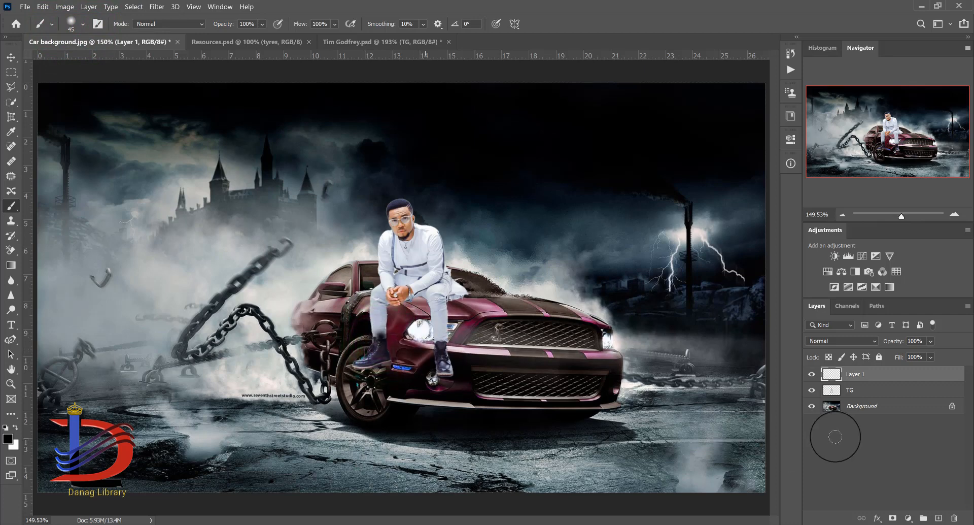
pyautogui.moveTo(863, 380); pyautogui.dragTo(862, 398)
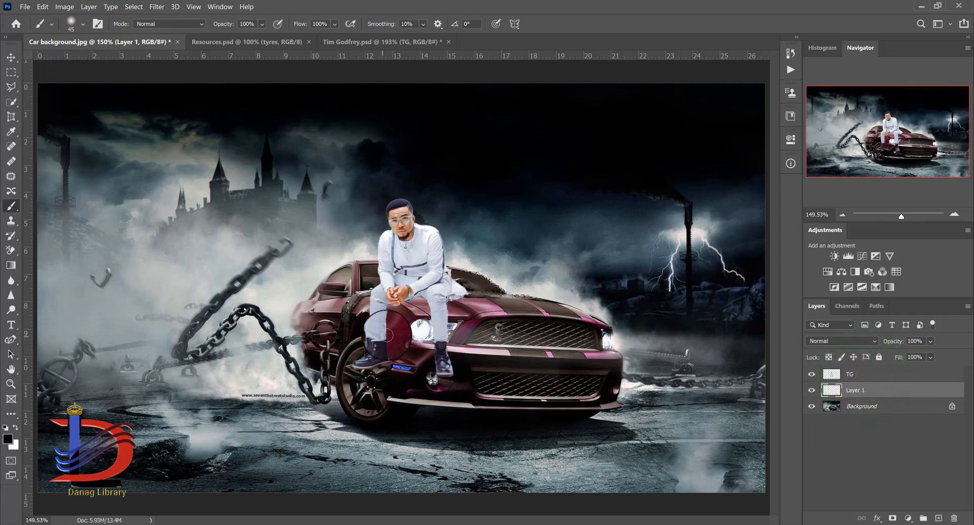
# - Paint soft black shadows on Layer 1 beneath the man's thighs and along his legs where they meet the car
pyautogui.moveTo(383, 328); pyautogui.dragTo(387, 311)
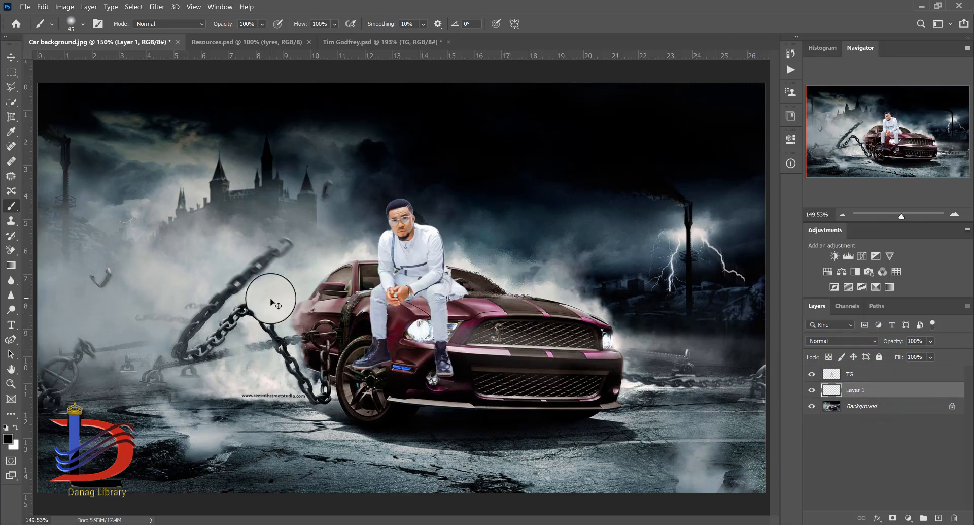
pyautogui.hotkey('ctrl', '=')
pyautogui.hotkey('ctrl', '=')
pyautogui.hotkey('ctrl', '=')
pyautogui.hotkey('ctrl', '=')
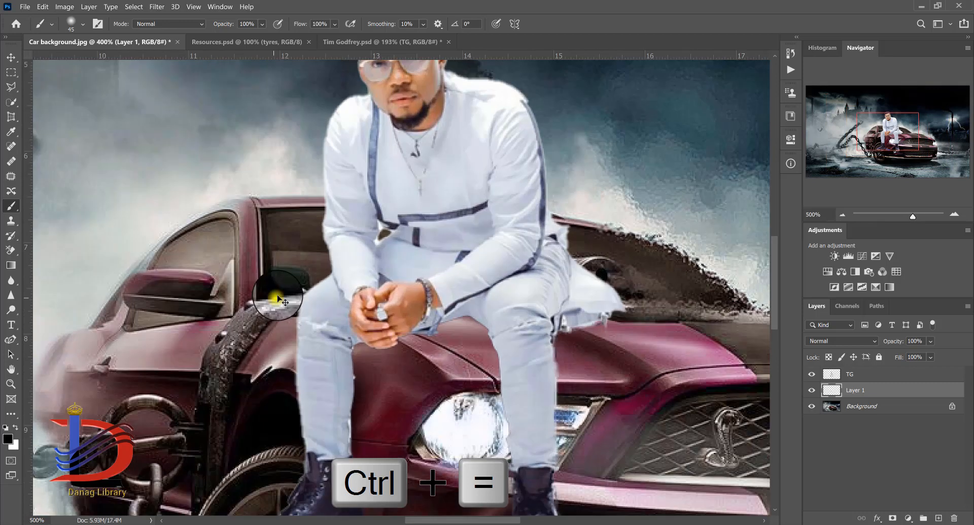
pyautogui.rightClick(278, 299)
pyautogui.moveTo(775, 248); pyautogui.dragTo(772, 256)
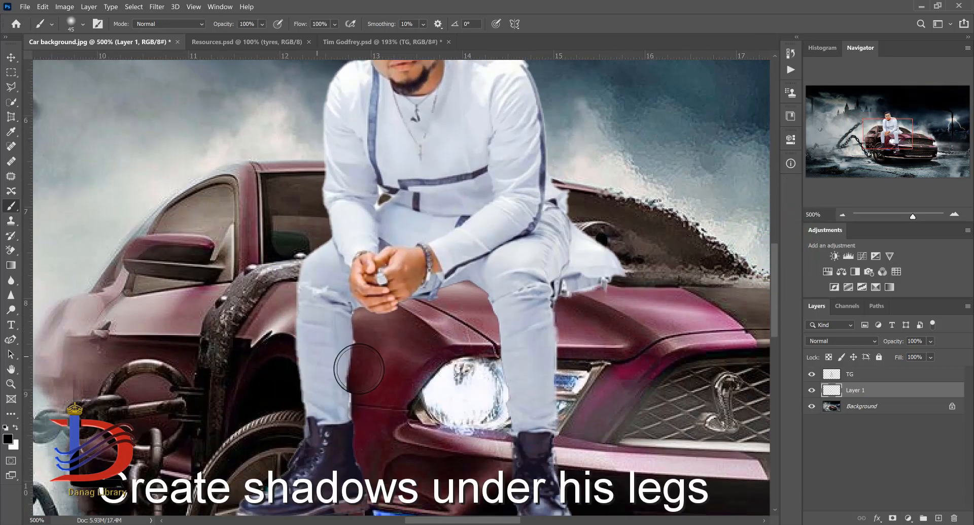
pyautogui.moveTo(333, 406)
pyautogui.mouseDown()
pyautogui.moveTo(330, 317)
pyautogui.moveTo(340, 307)
pyautogui.mouseUp()
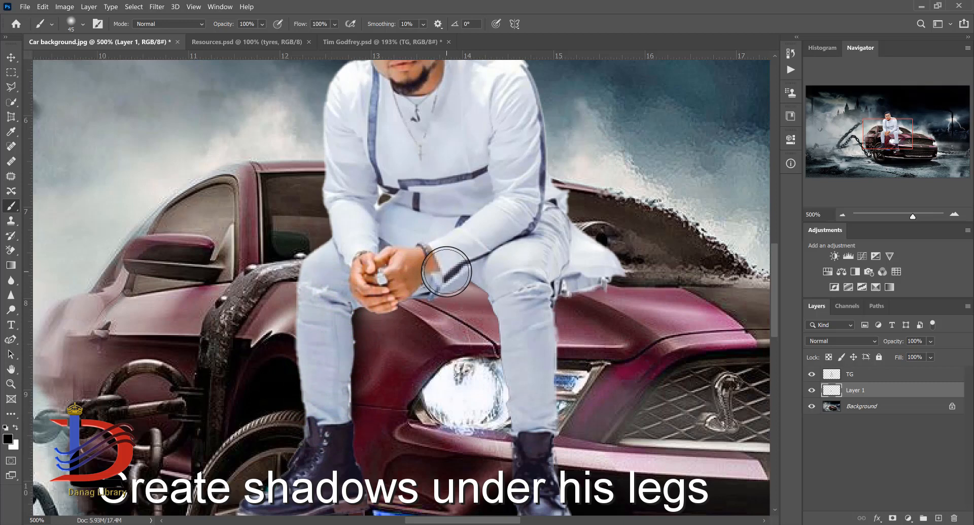
pyautogui.moveTo(452, 271)
pyautogui.mouseDown()
pyautogui.moveTo(486, 273)
pyautogui.moveTo(504, 298)
pyautogui.moveTo(518, 326)
pyautogui.moveTo(528, 413)
pyautogui.mouseUp()
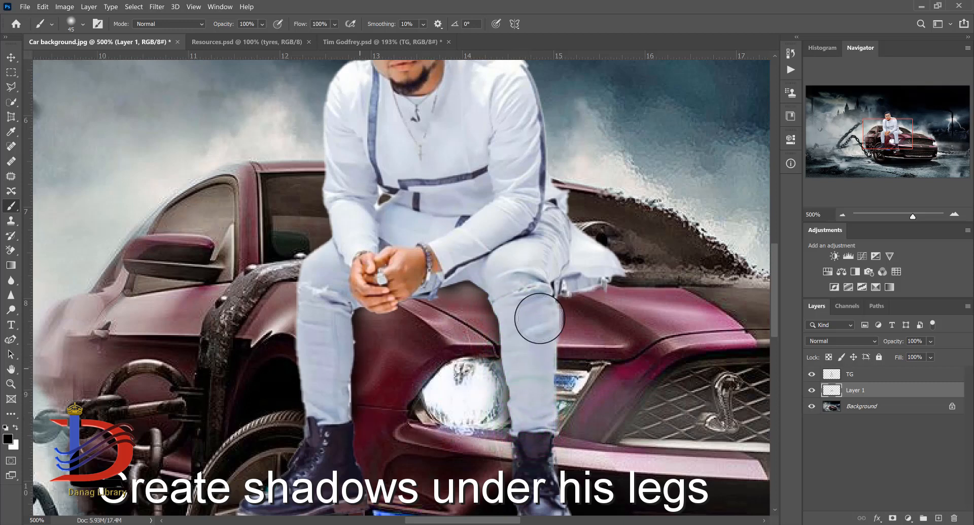
pyautogui.moveTo(563, 283); pyautogui.dragTo(581, 270)
pyautogui.moveTo(538, 323)
pyautogui.mouseDown()
pyautogui.moveTo(533, 311)
pyautogui.moveTo(533, 320)
pyautogui.mouseUp()
pyautogui.moveTo(433, 273)
pyautogui.mouseDown()
pyautogui.moveTo(472, 299)
pyautogui.moveTo(488, 277)
pyautogui.mouseUp()
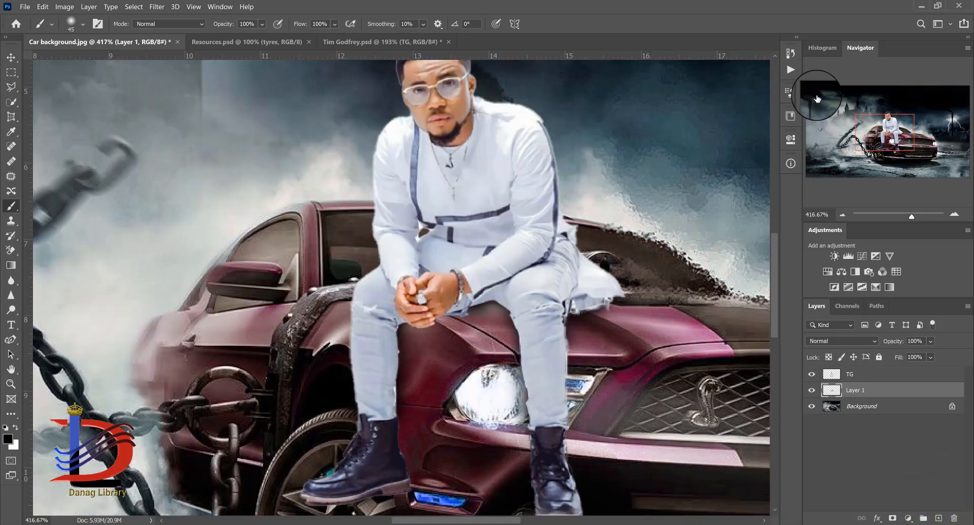
pyautogui.hotkey('ctrl', '0')
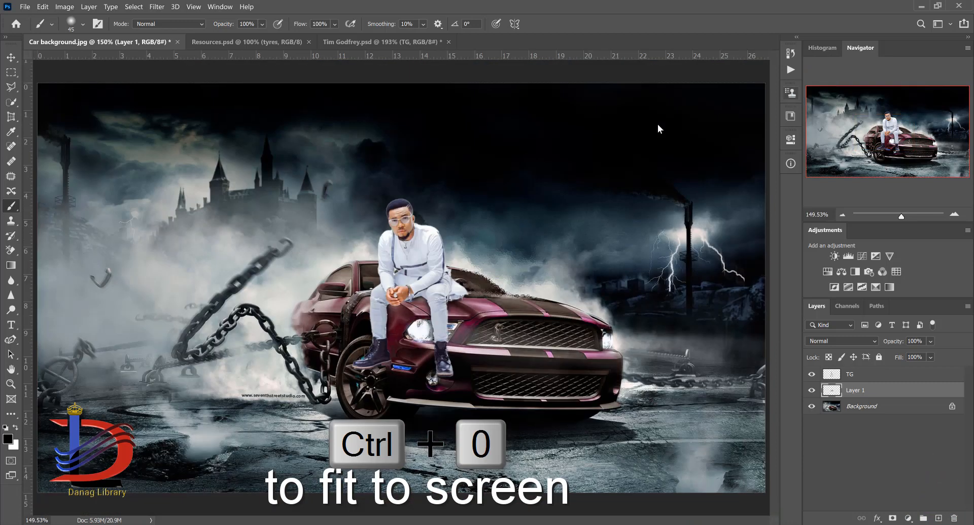
# - Copy the tyres from Resources.psd into the lower-left corner of the car scene and place a duplicate in its lower-right corner
pyautogui.click(283, 43)
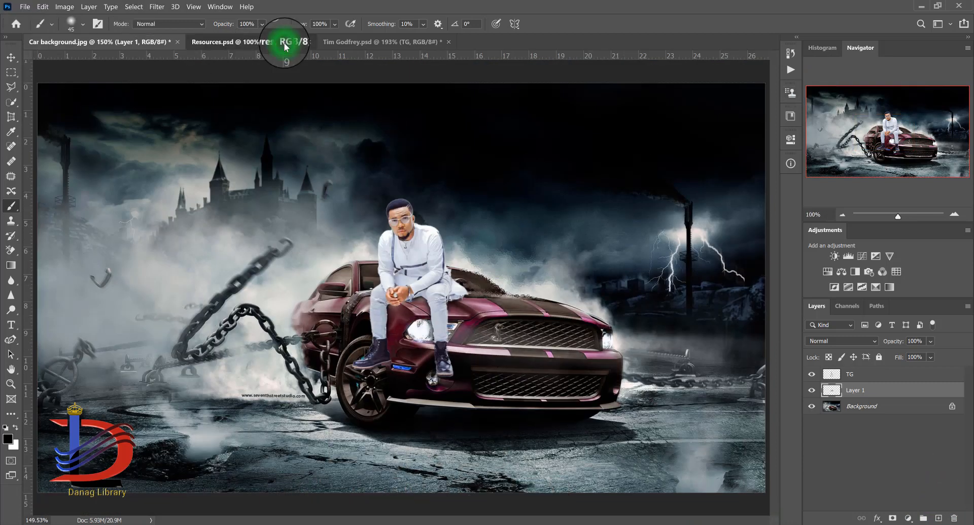
pyautogui.click(11, 56)
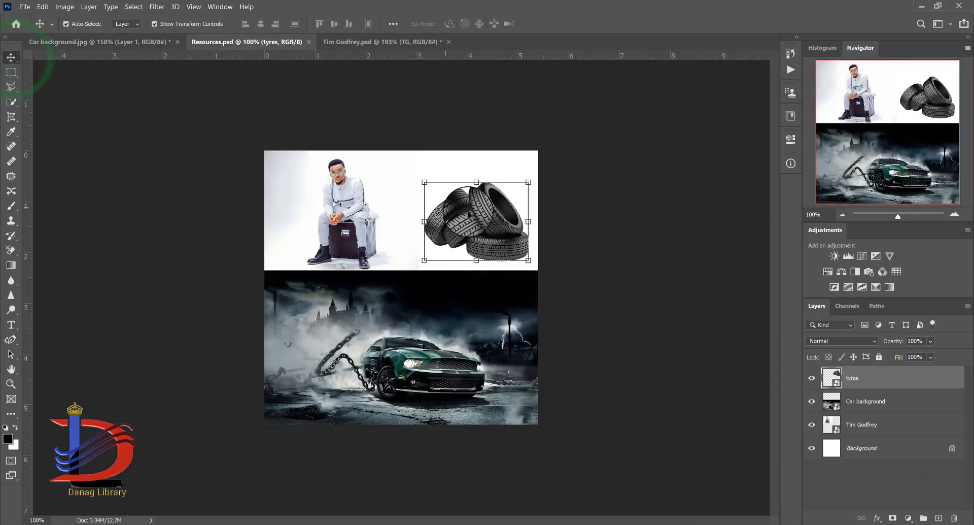
pyautogui.moveTo(456, 219); pyautogui.dragTo(88, 39)
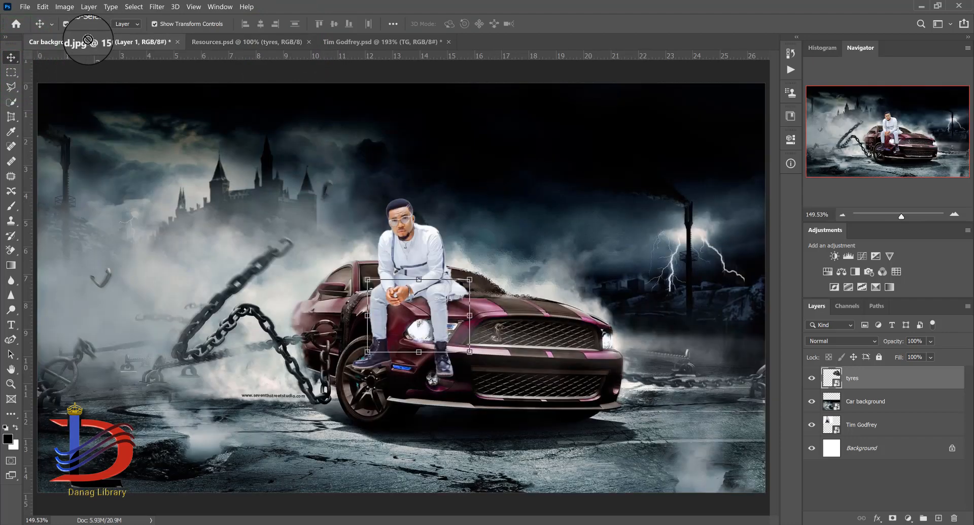
pyautogui.moveTo(106, 242); pyautogui.dragTo(87, 455)
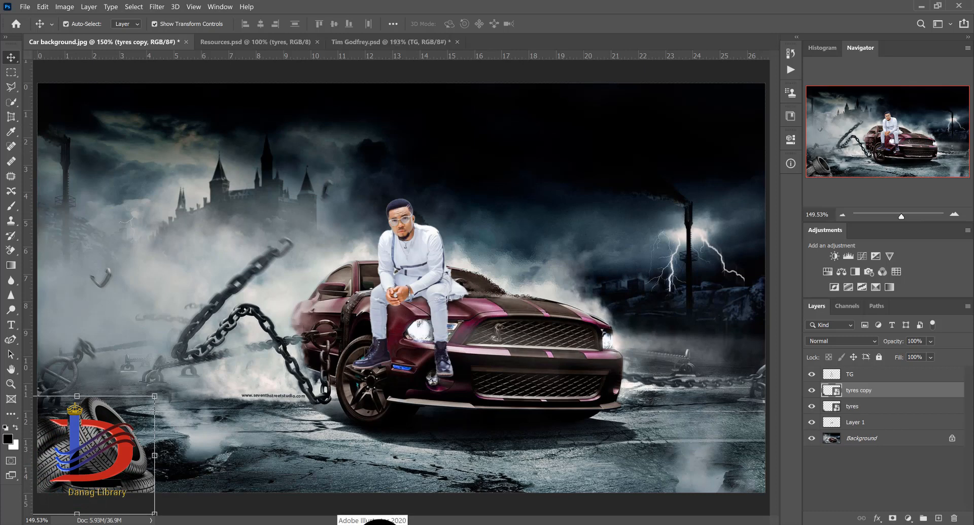
pyautogui.moveTo(152, 456); pyautogui.dragTo(696, 448)
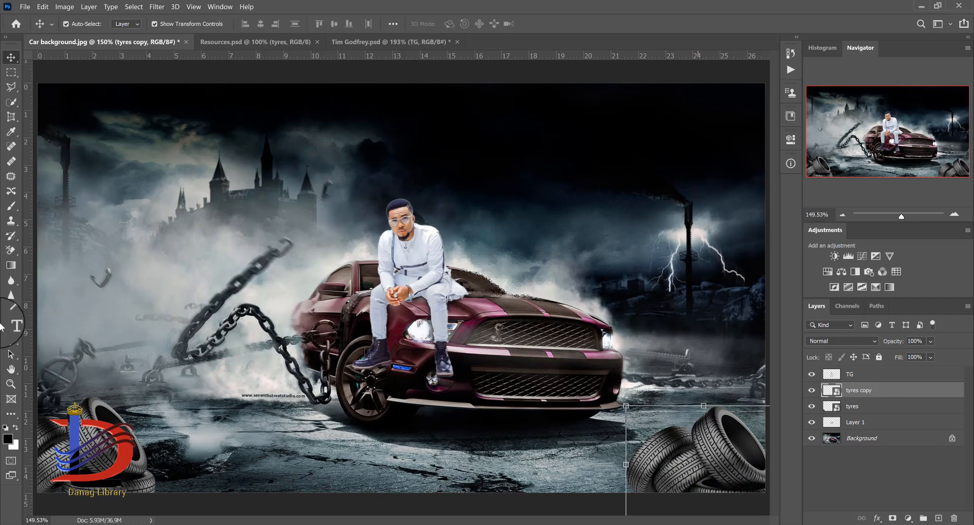
# - Activate the Brush tool and display the Brush Settings beside the brush presets
pyautogui.click(8, 206)
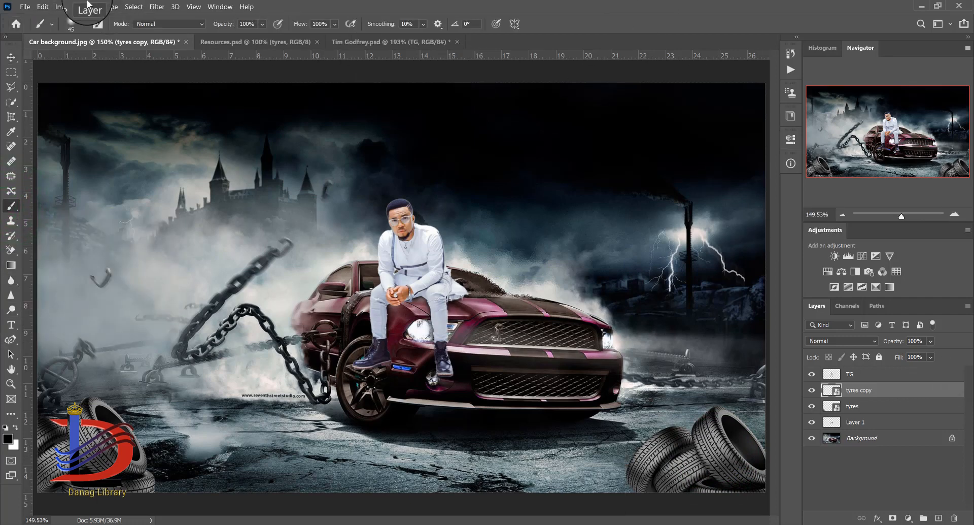
pyautogui.click(227, 8)
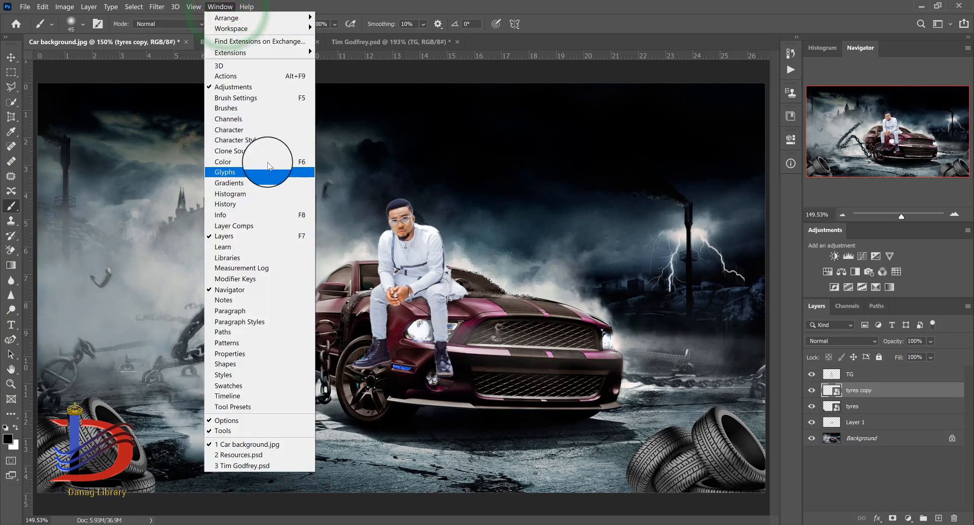
pyautogui.click(232, 97)
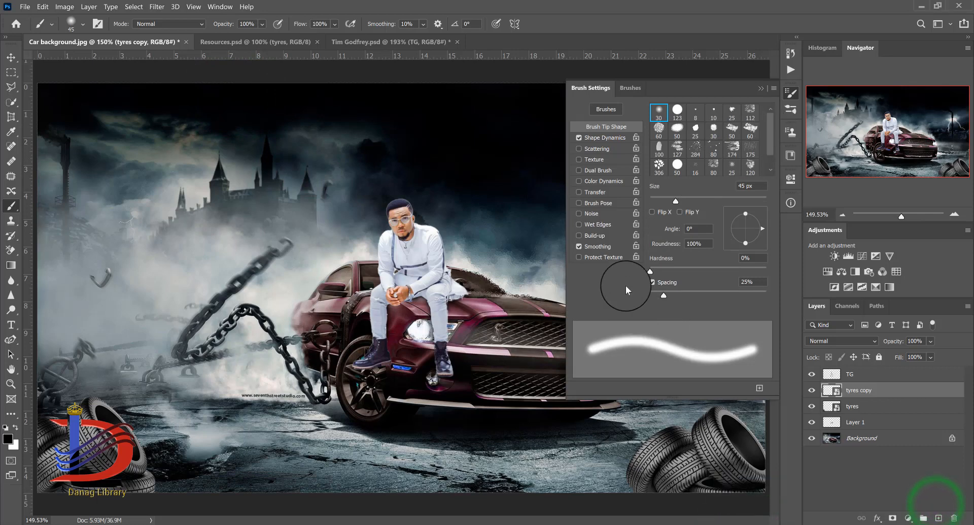
pyautogui.click(631, 90)
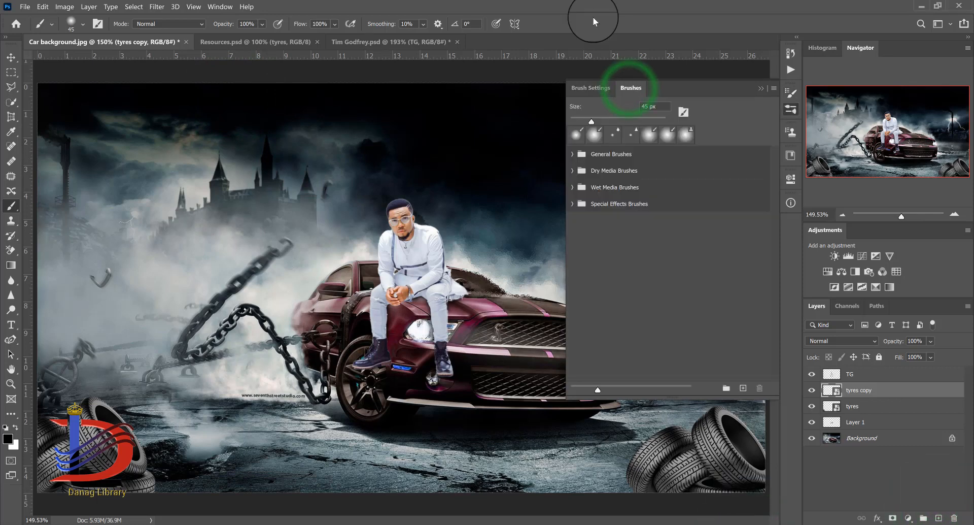
pyautogui.click(599, 90)
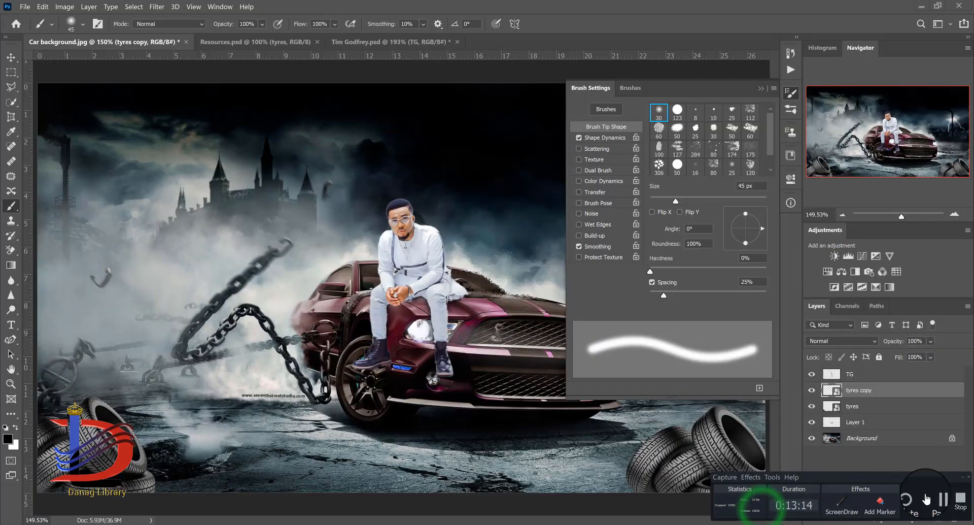
# - Choose the 1392 px full-moon brush tip in the brush settings
pyautogui.click(631, 89)
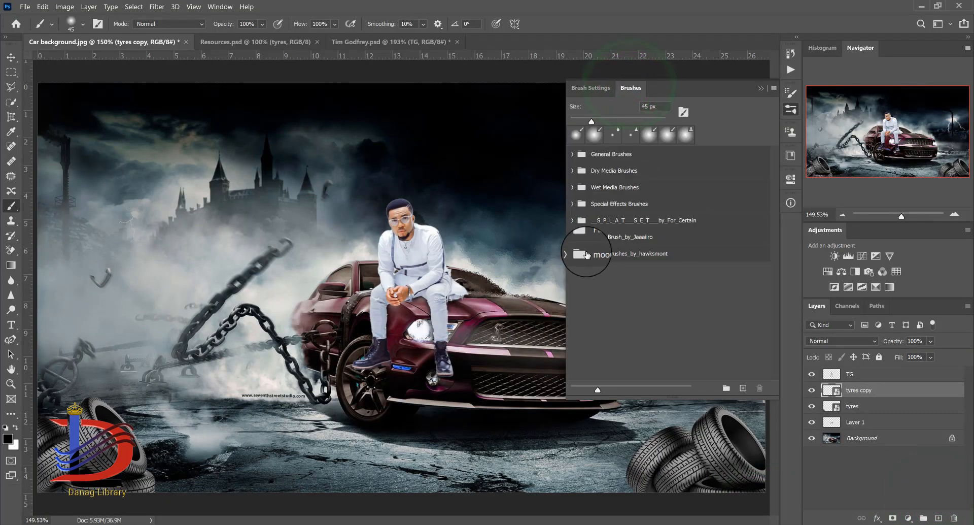
pyautogui.click(579, 253)
pyautogui.click(578, 253)
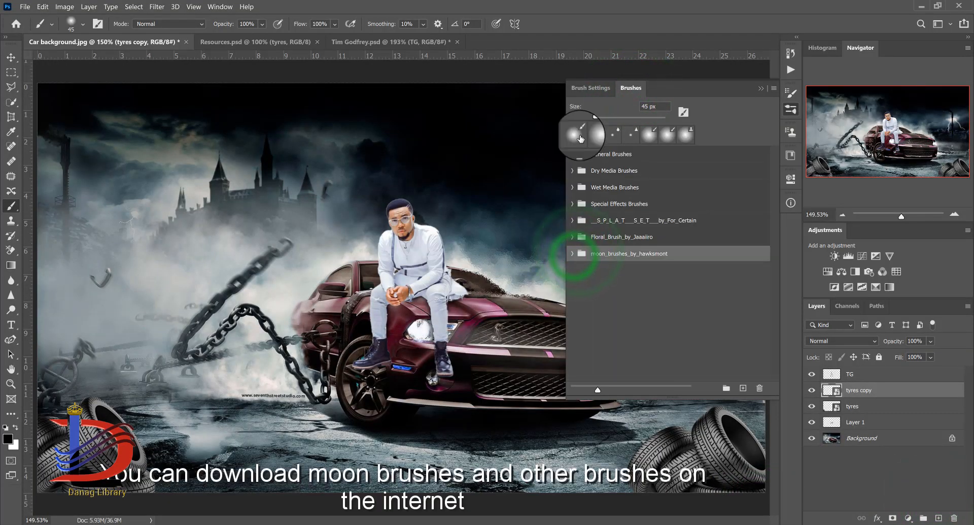
pyautogui.click(589, 88)
pyautogui.scroll(-3, 671, 146)
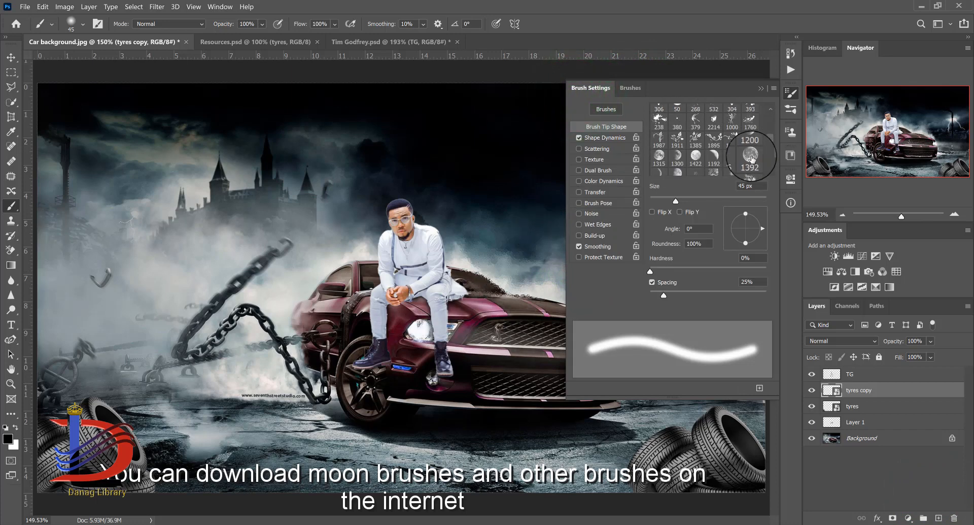
pyautogui.click(750, 157)
pyautogui.click(763, 90)
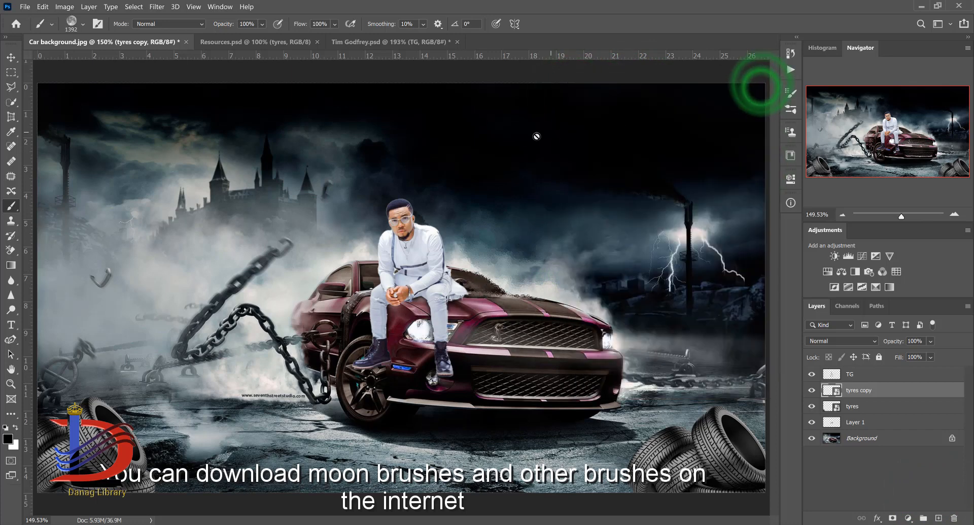
# - Add a new layer above TG and reduce the moon brush size to 250 px
pyautogui.click(860, 378)
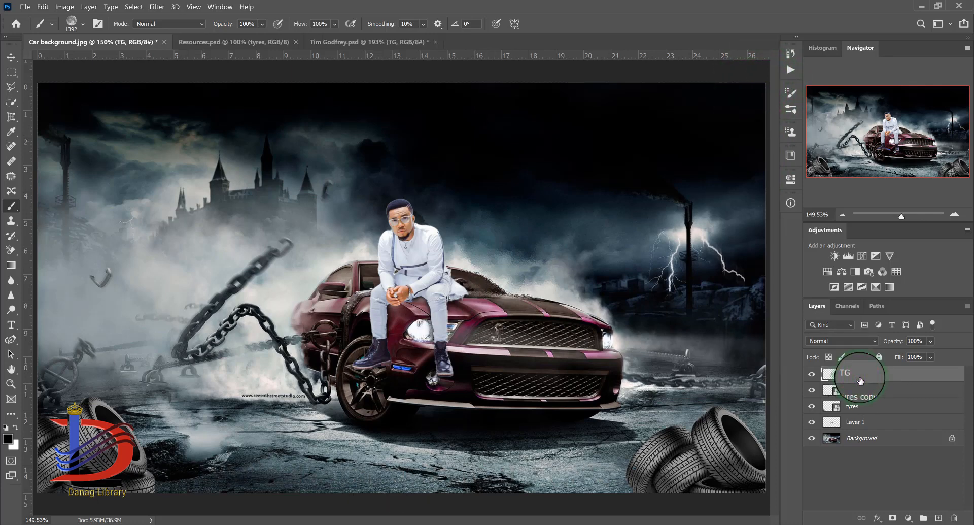
pyautogui.click(942, 518)
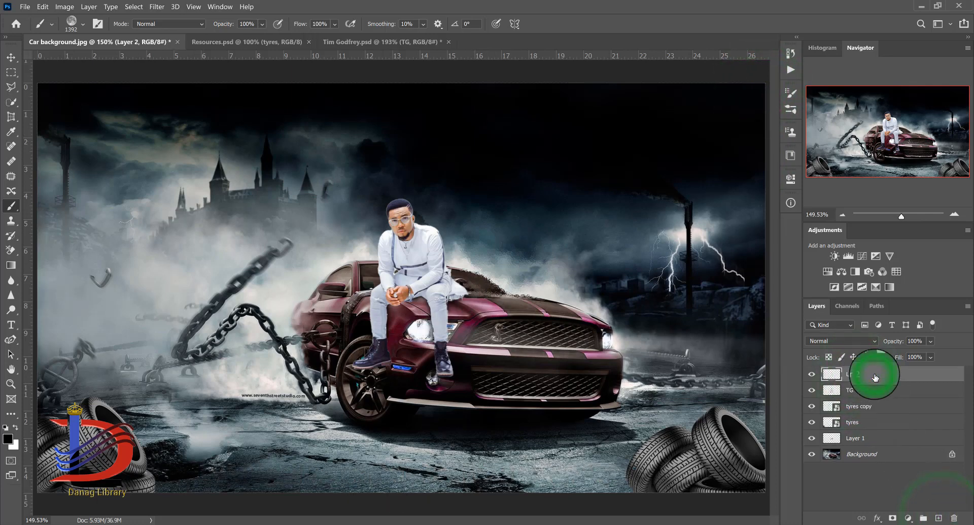
pyautogui.press('[')
pyautogui.press('[')
pyautogui.press('[')
pyautogui.press('[')
pyautogui.press('[')
pyautogui.press('[')
pyautogui.press('[')
pyautogui.press('[')
pyautogui.press('[')
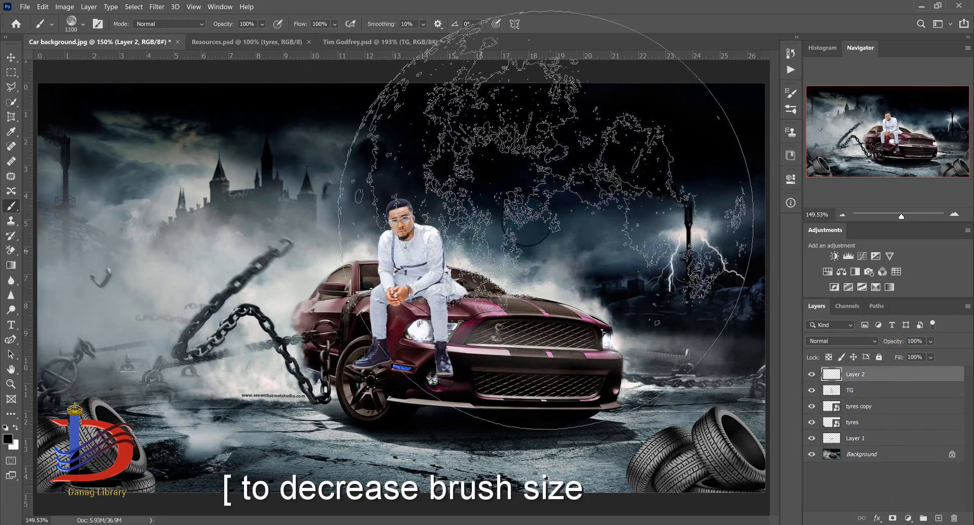
pyautogui.press('[')
pyautogui.press('[')
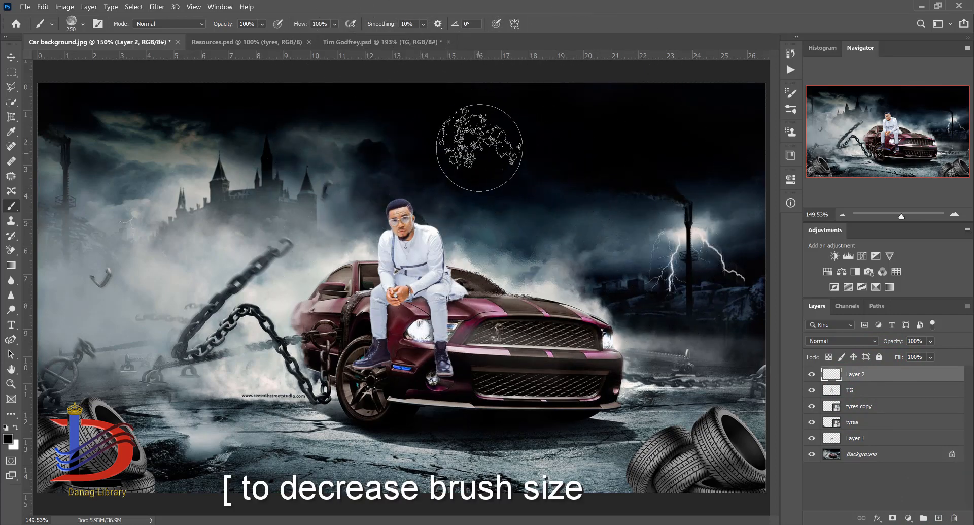
# - Switch the foreground colour to white and stamp one full moon in the dark sky above the smoking chimney
pyautogui.click(478, 137)
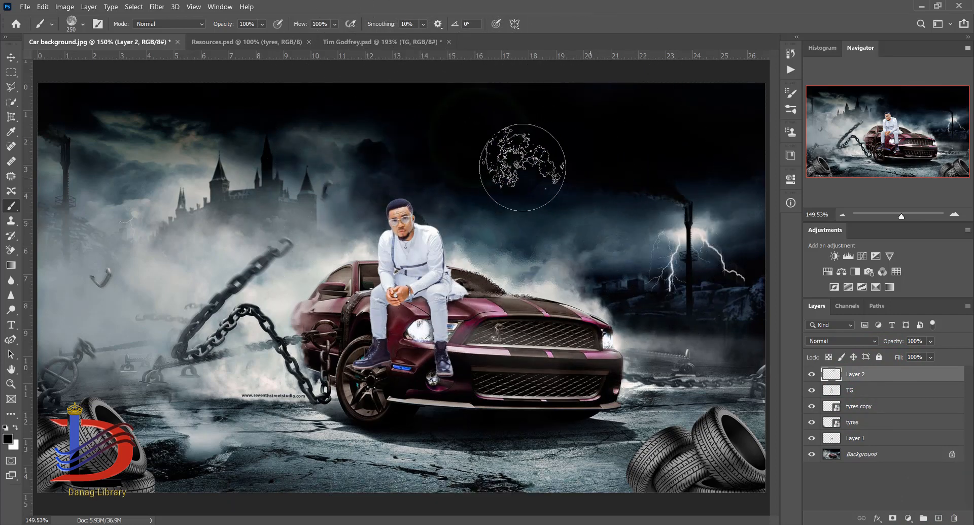
pyautogui.click(322, 237)
pyautogui.click(17, 424)
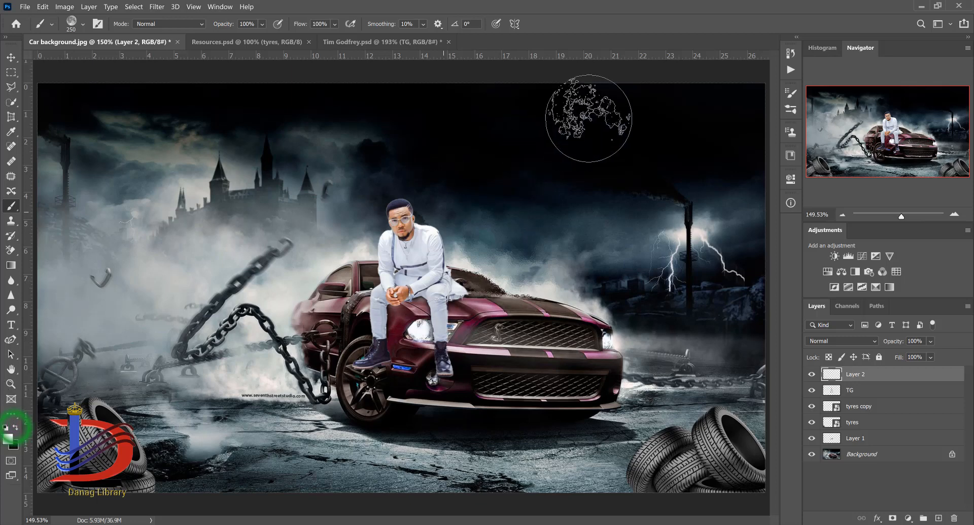
pyautogui.click(516, 144)
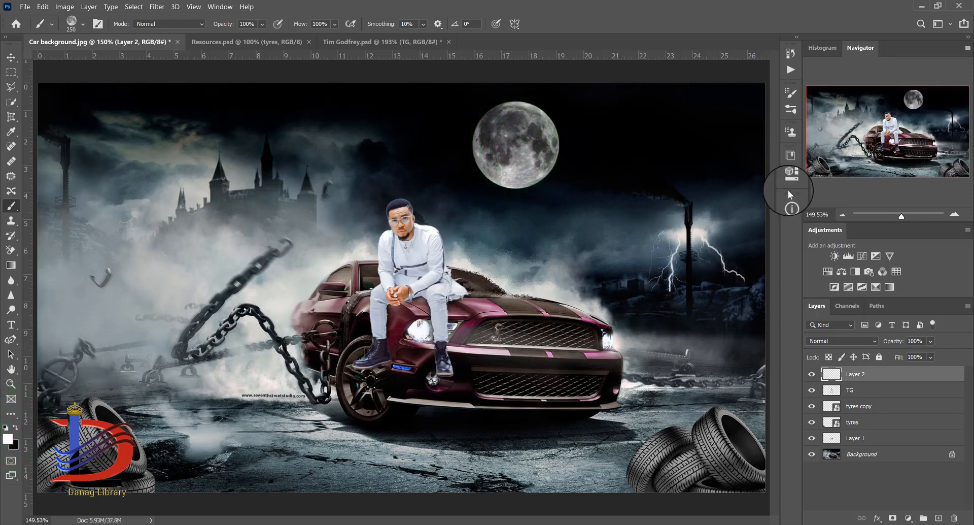
pyautogui.hotkey('ctrl', 'z')
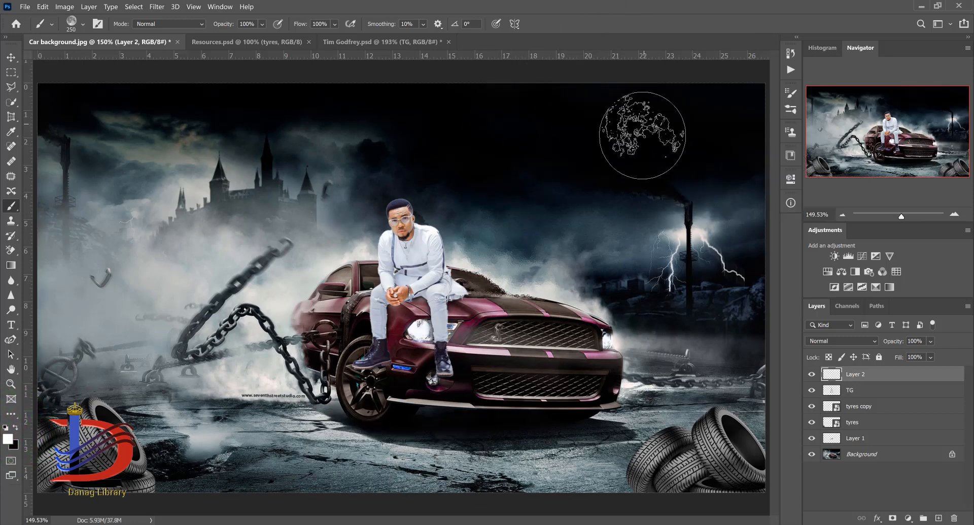
pyautogui.click(638, 135)
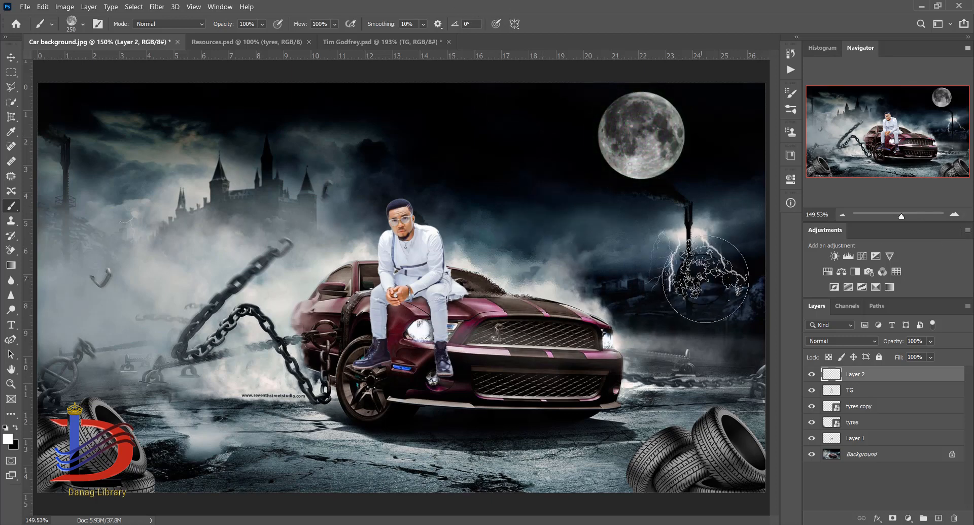
# - Replace the moon brush tip with the irregular 1800 px cloud brush tip
pyautogui.click(11, 57)
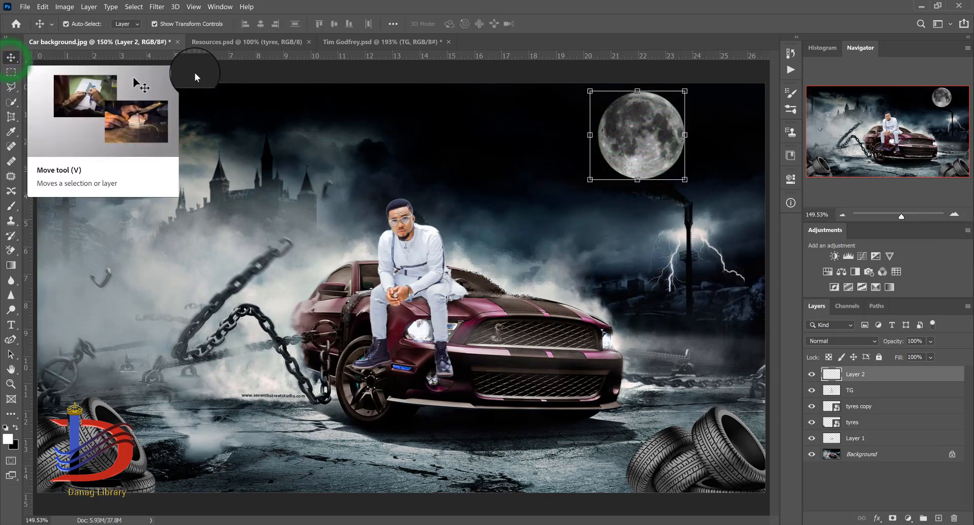
pyautogui.click(793, 96)
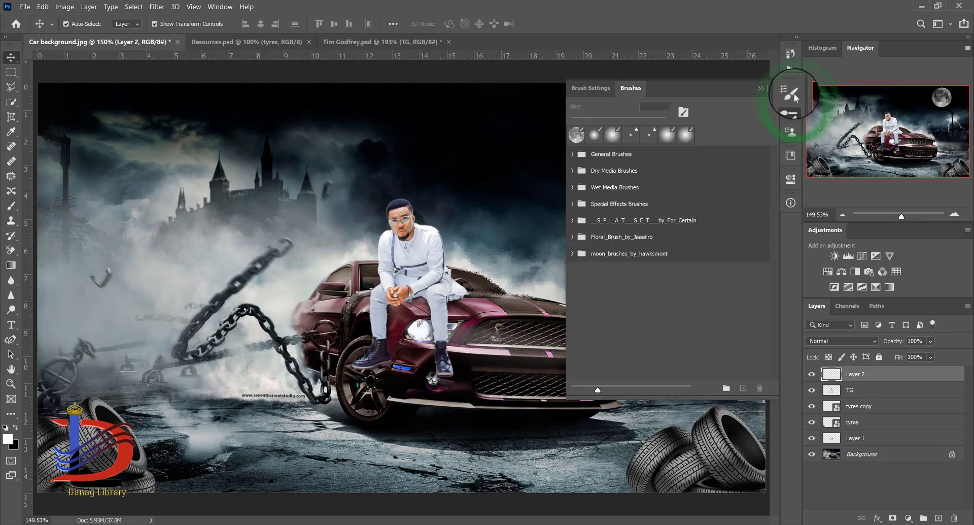
pyautogui.click(12, 205)
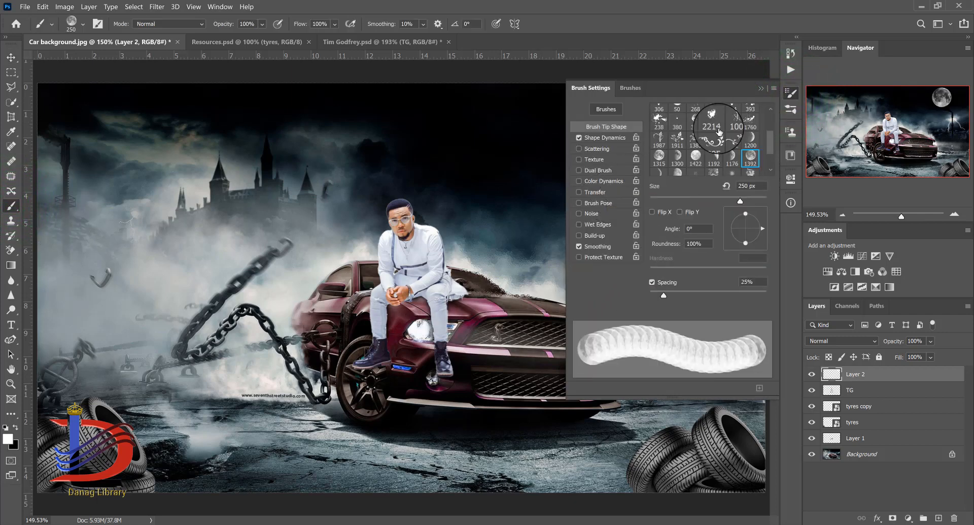
pyautogui.scroll(2, 717, 127)
pyautogui.scroll(2, 716, 127)
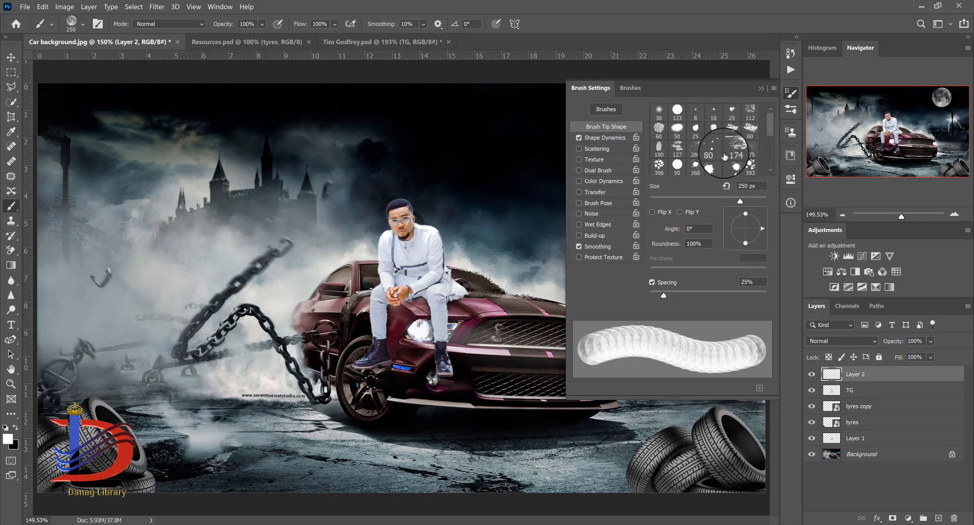
pyautogui.scroll(-5, 731, 146)
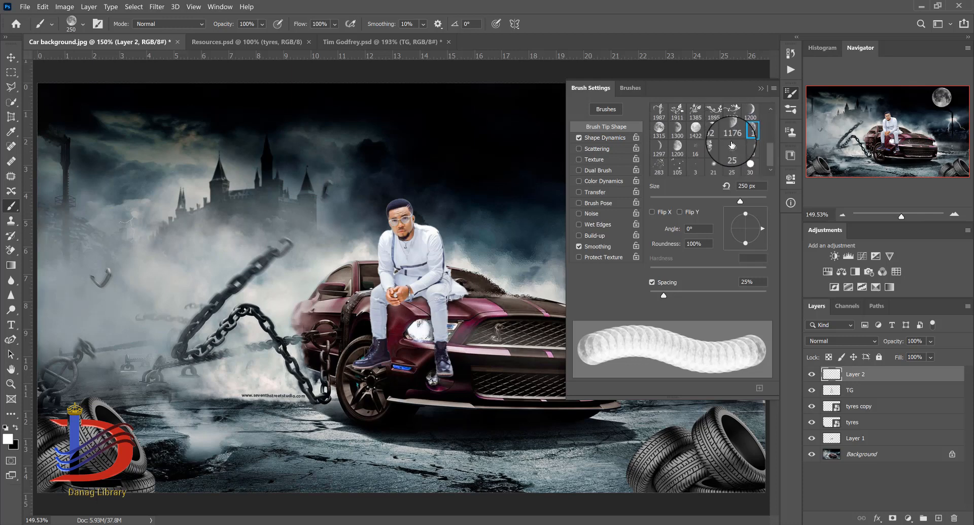
pyautogui.scroll(3, 716, 152)
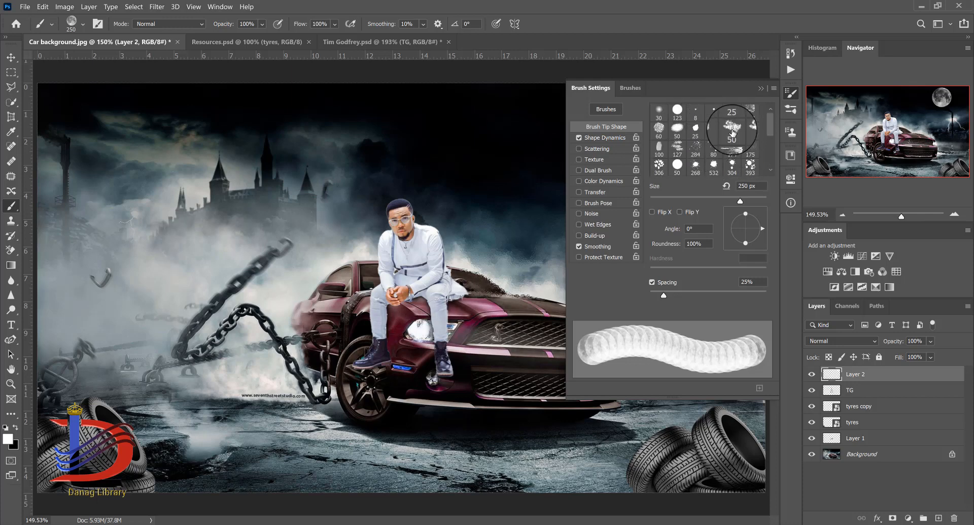
pyautogui.click(732, 109)
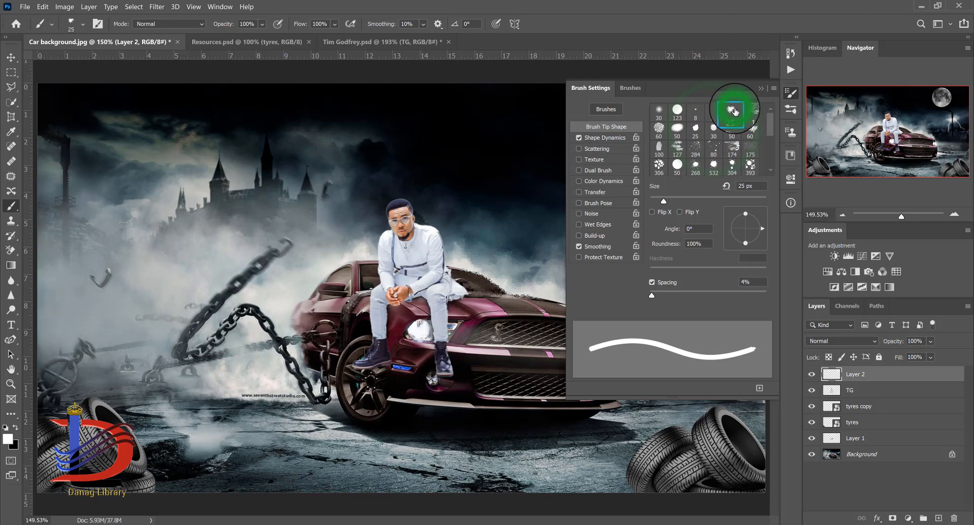
pyautogui.click(761, 89)
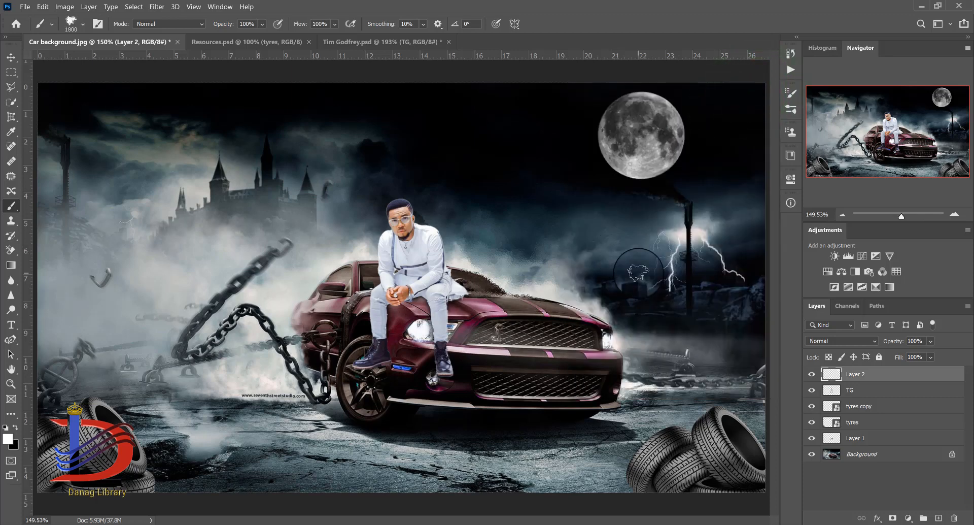
# - Set the brush size to 1100 px and stamp white fog over the tyres in the scene's lower-left corner
pyautogui.press('[')
pyautogui.press('[')
pyautogui.press('[')
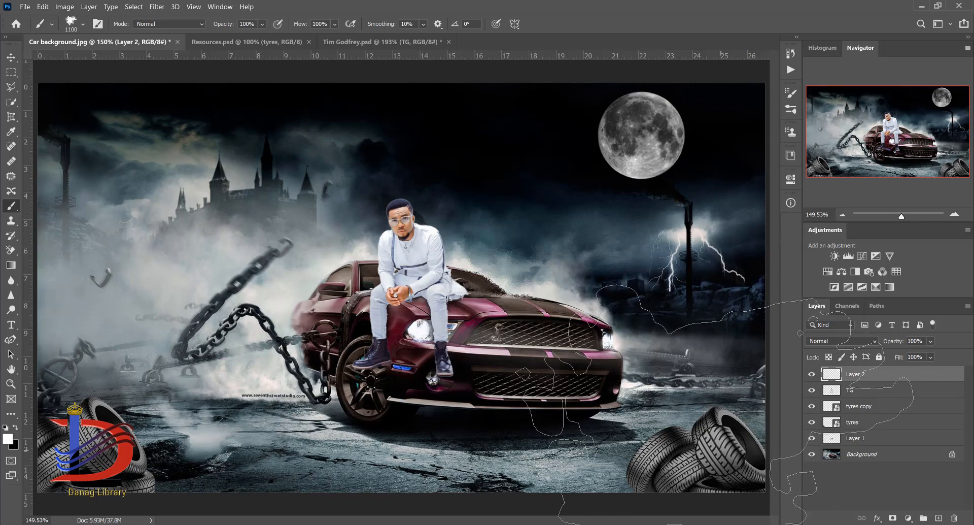
pyautogui.click(720, 450)
pyautogui.hotkey('ctrl', 'z')
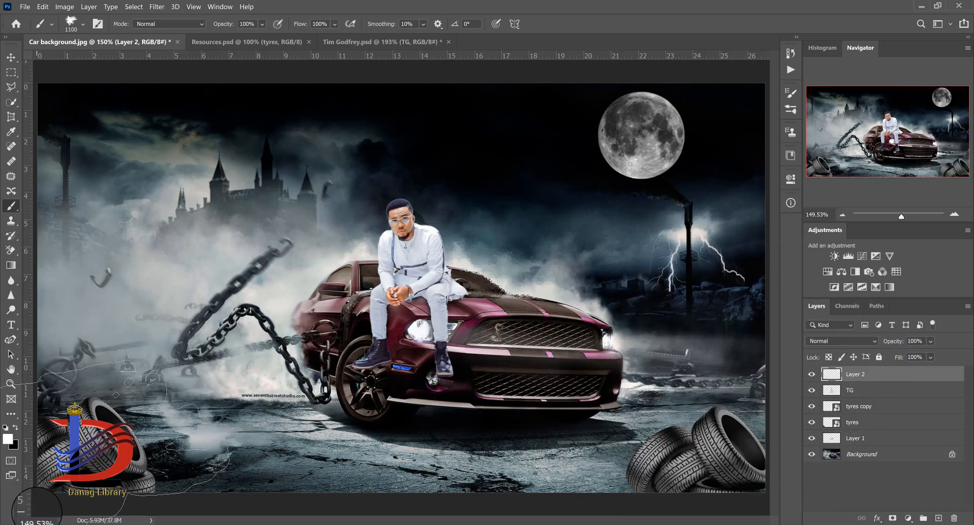
pyautogui.click(38, 512)
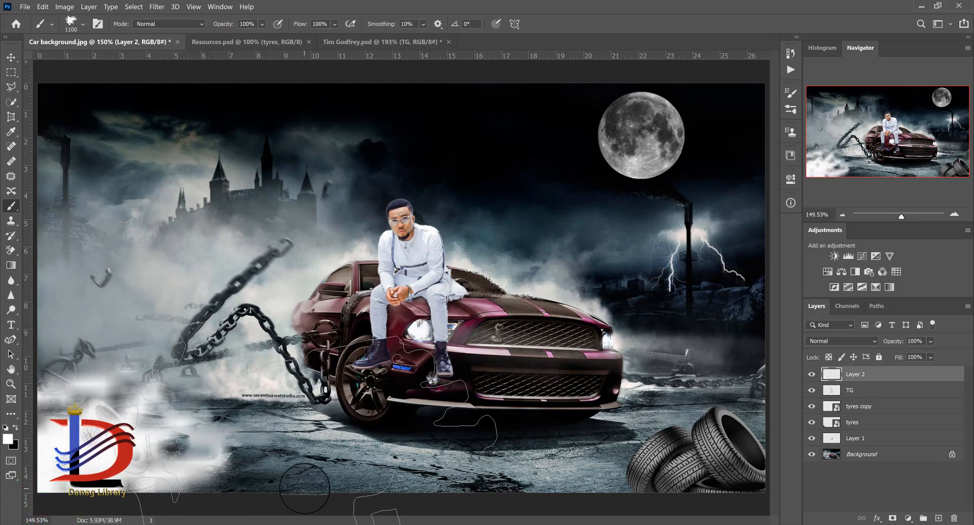
# - Set the brush size to 600 px and stamp white fog along the scene's bottom edge, across to the lower-right tyres
pyautogui.press('[')
pyautogui.press('[')
pyautogui.press('[')
pyautogui.press('[')
pyautogui.press('[')
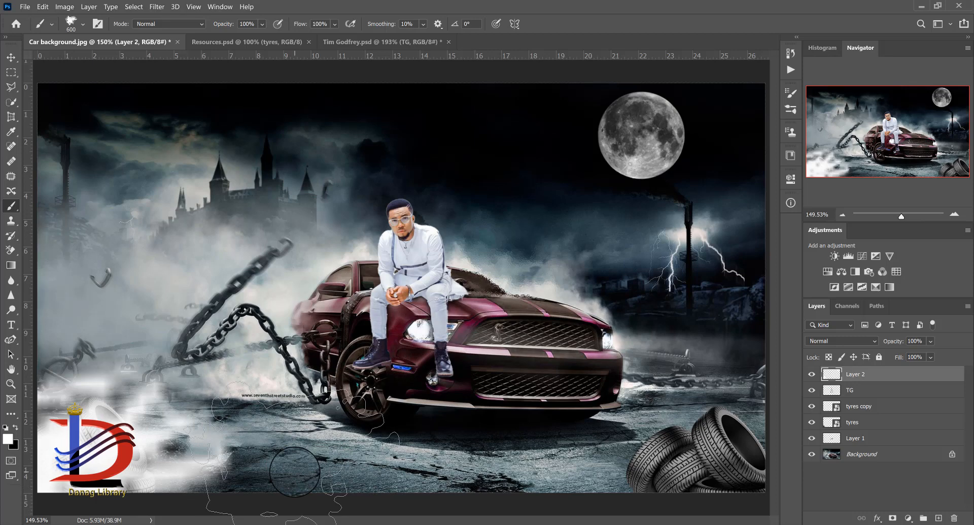
pyautogui.hotkey('ctrl', '-')
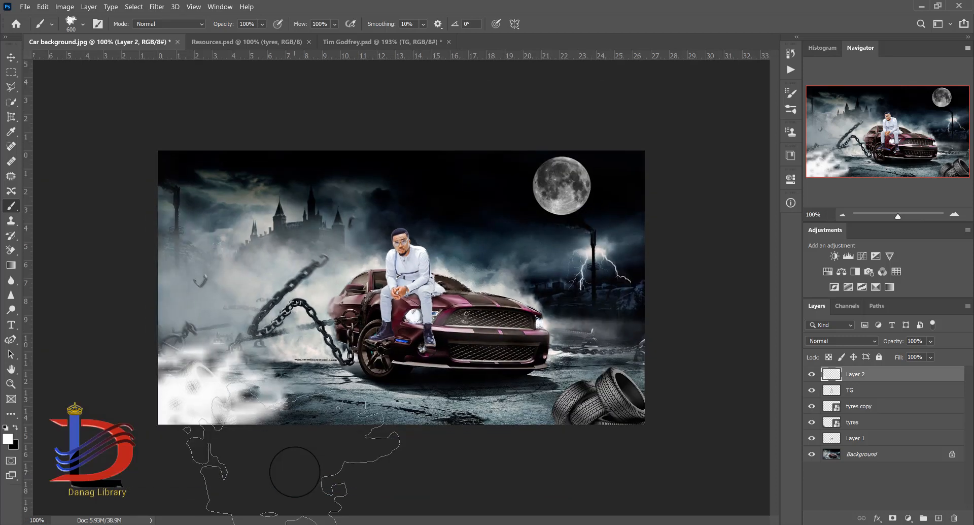
pyautogui.click(324, 452)
pyautogui.click(405, 455)
pyautogui.click(479, 457)
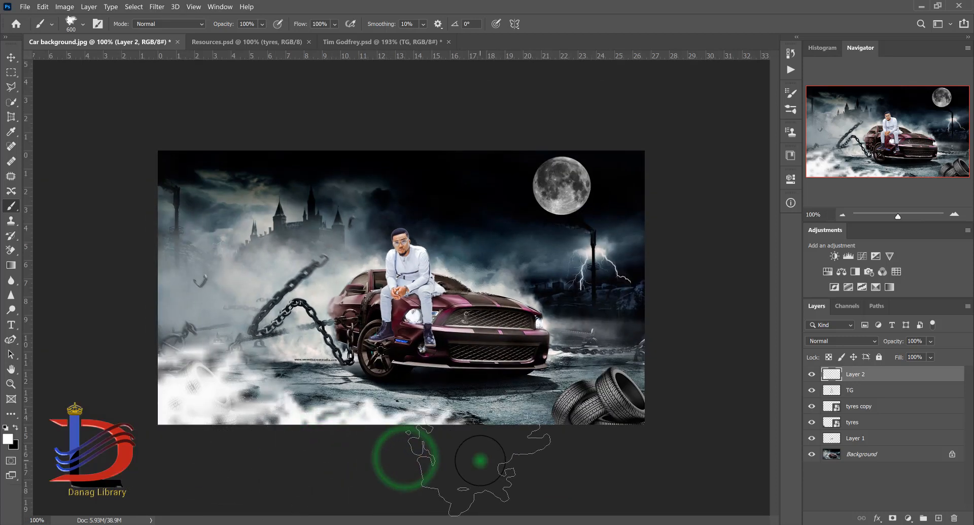
pyautogui.click(525, 453)
pyautogui.click(628, 418)
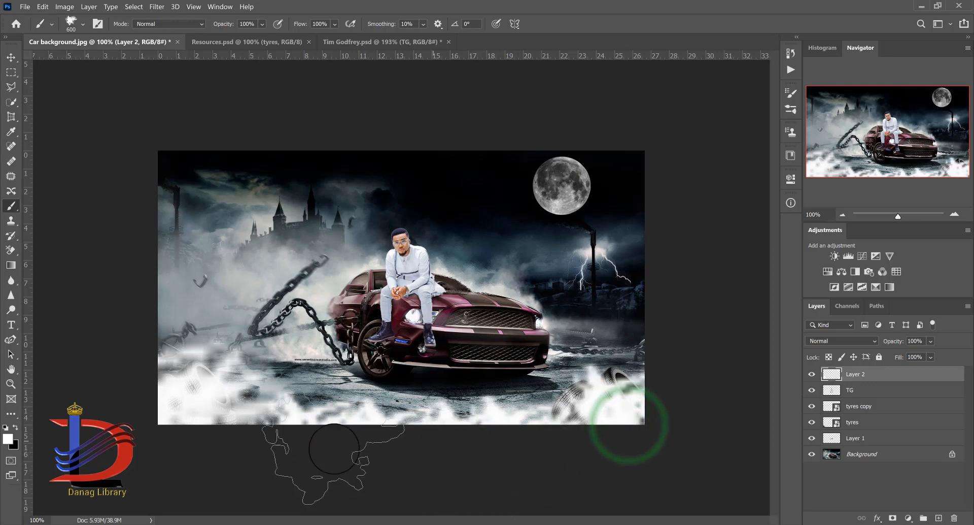
# - Try stamping 300 px white fog on the car's bonnet and just behind it, undoing each stamp
pyautogui.press('[')
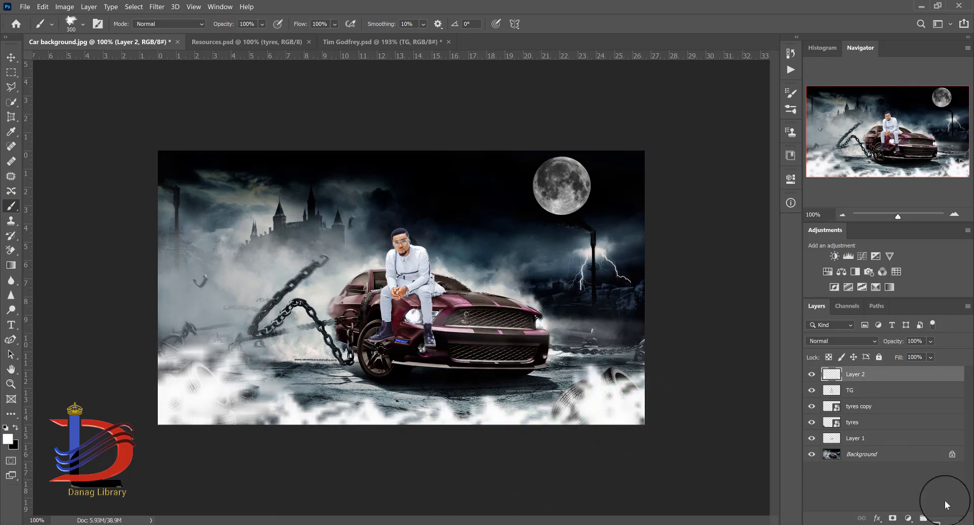
pyautogui.click(496, 299)
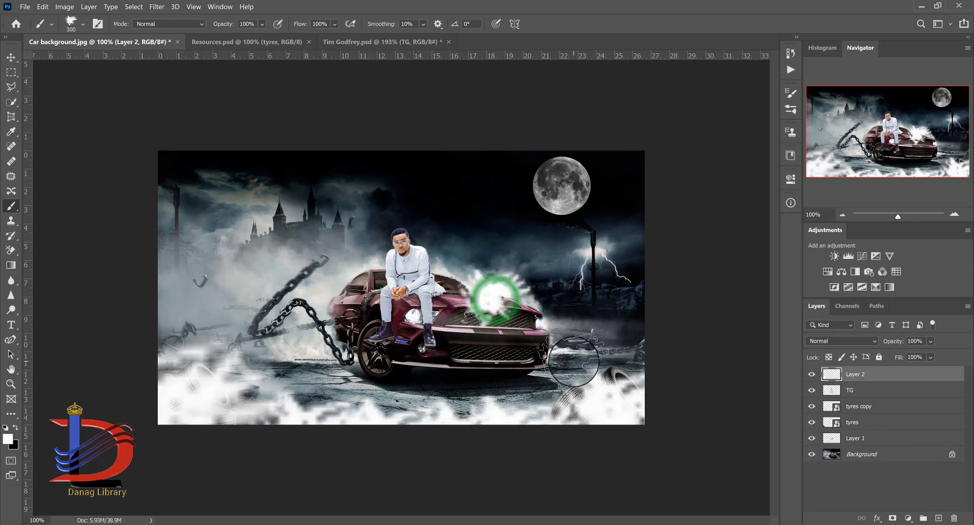
pyautogui.hotkey('ctrl', 'z')
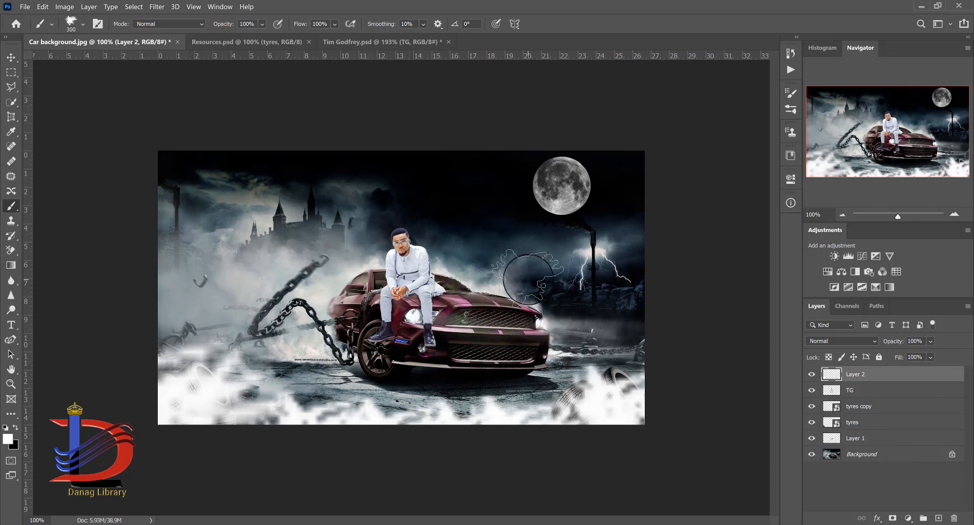
pyautogui.click(528, 276)
pyautogui.hotkey('ctrl', 'z')
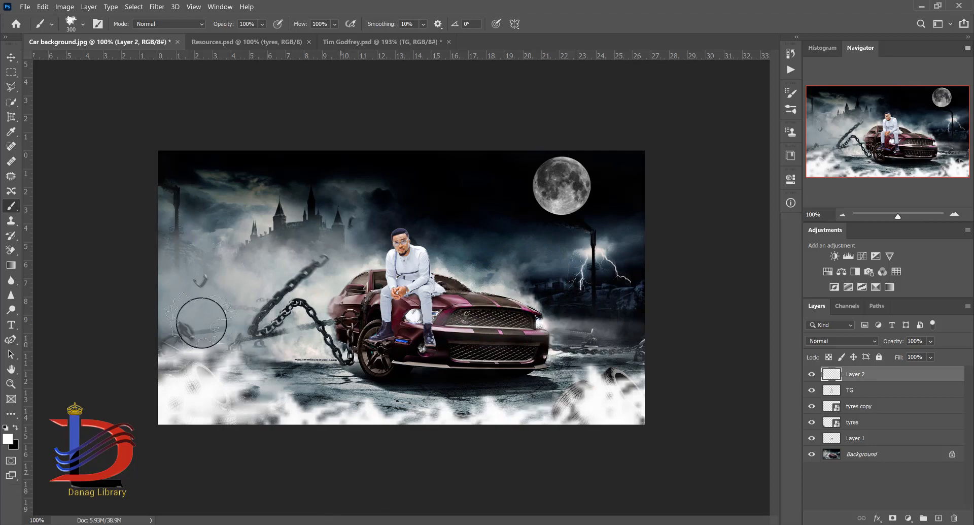
# - Replace the irregular cloud brush tip with the soft round brush tip for retouching around the seated man
pyautogui.click(11, 56)
pyautogui.scroll(8, 471, 312)
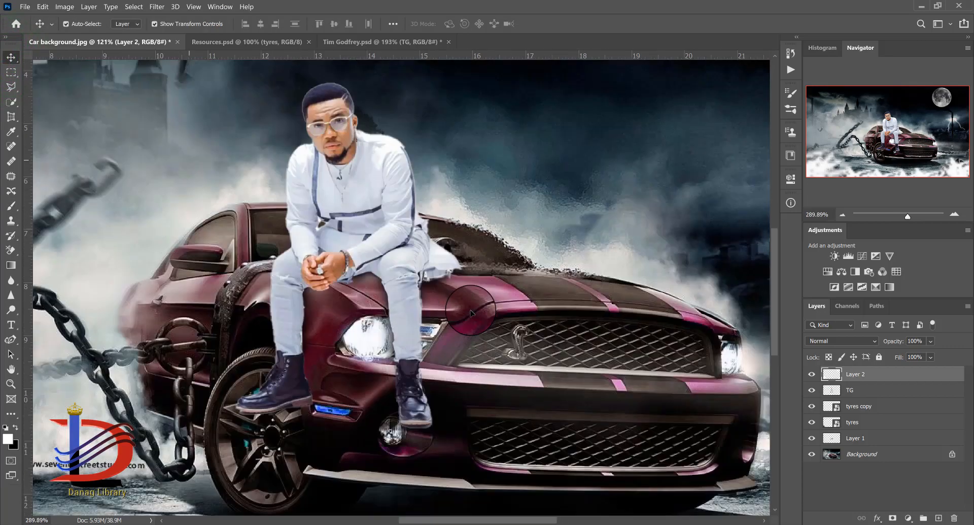
pyautogui.scroll(-2, 470, 312)
pyautogui.scroll(5, 470, 313)
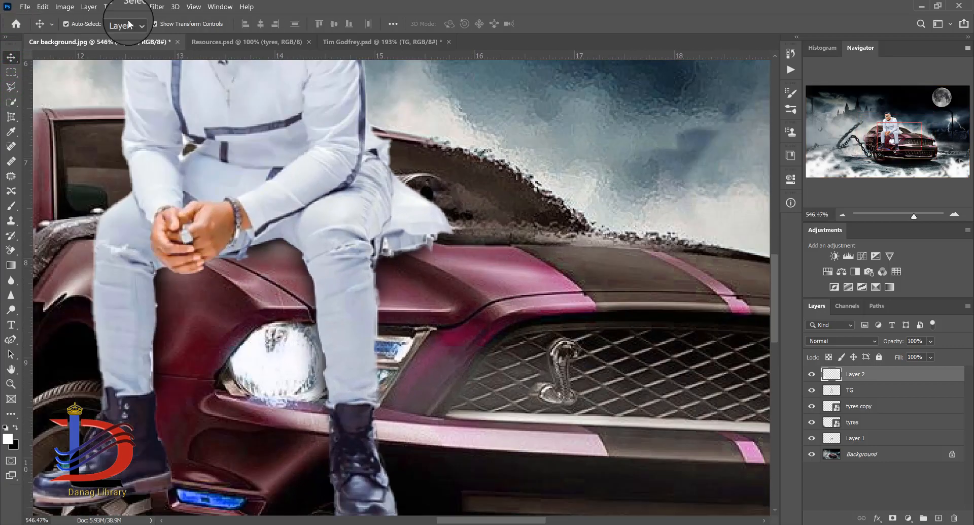
pyautogui.click(11, 206)
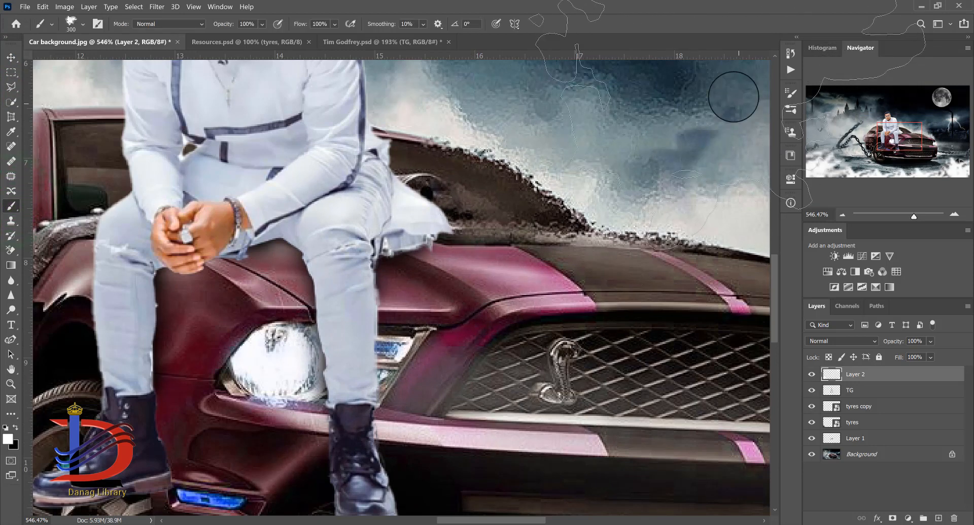
pyautogui.click(790, 110)
pyautogui.click(613, 135)
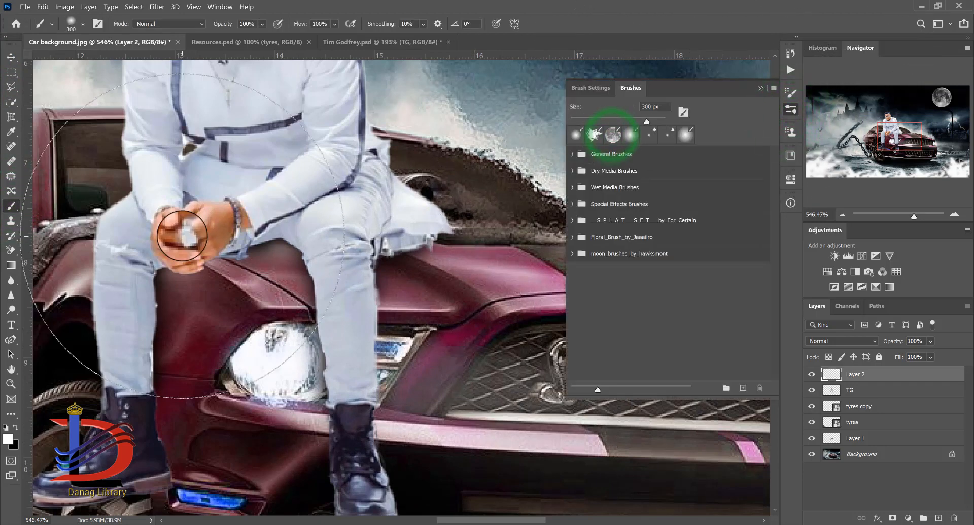
# - Reduce the soft round brush size to 45 px
pyautogui.press('[')
pyautogui.press('[')
pyautogui.press('[')
pyautogui.click(759, 89)
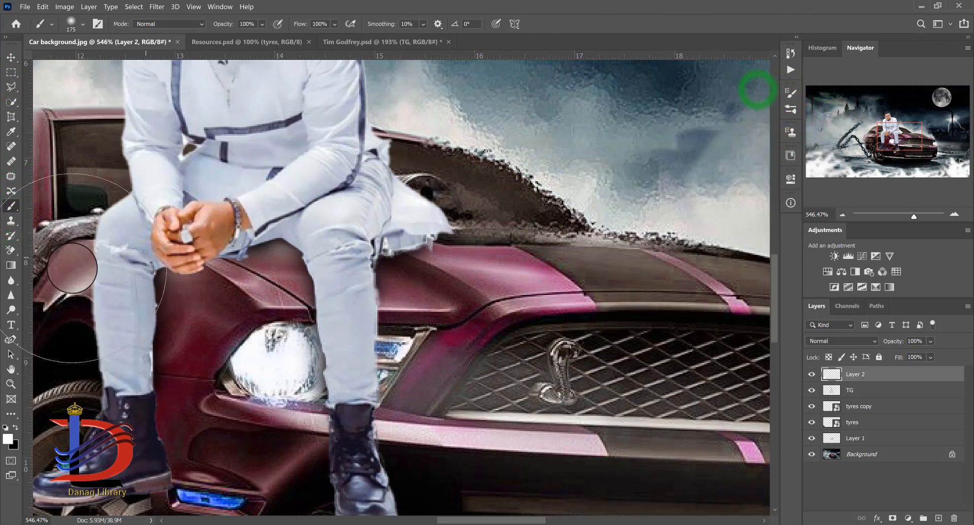
pyautogui.press('[')
pyautogui.press('[')
pyautogui.press('[')
pyautogui.press('[')
pyautogui.press('[')
pyautogui.press('[')
pyautogui.moveTo(261, 226); pyautogui.dragTo(310, 223)
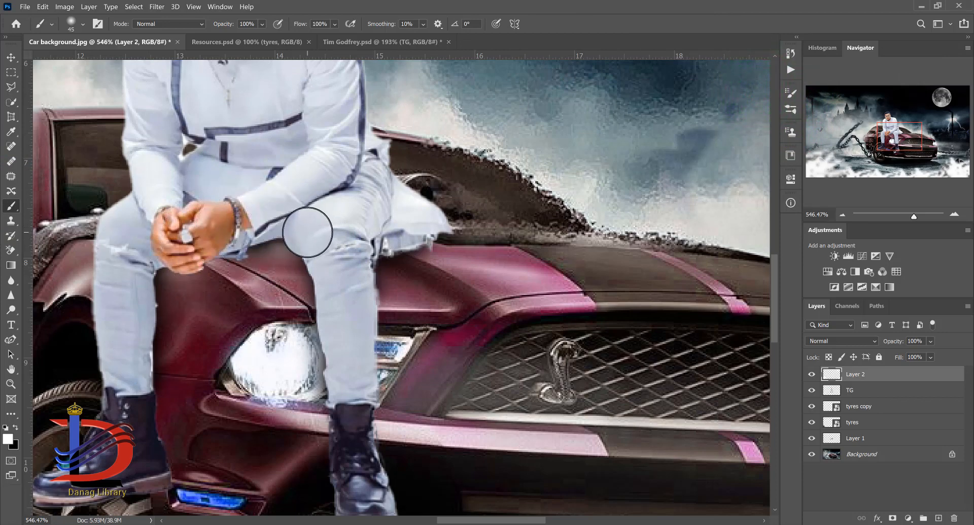
# - Make black the foreground colour and try a soft dab on the man's thigh on Layer 2, undoing the dab
pyautogui.keyDown('alt'); pyautogui.click(306, 229); pyautogui.keyUp('alt')
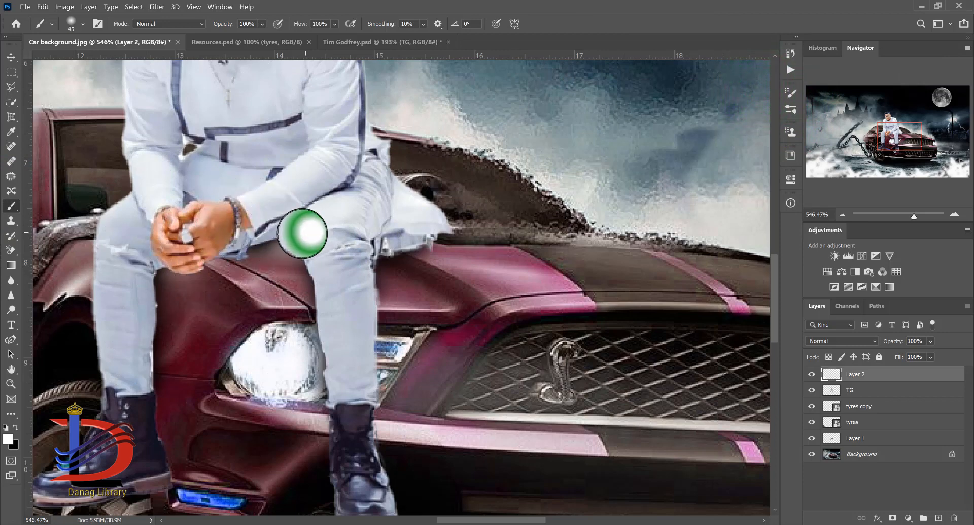
pyautogui.click(15, 429)
pyautogui.click(310, 234)
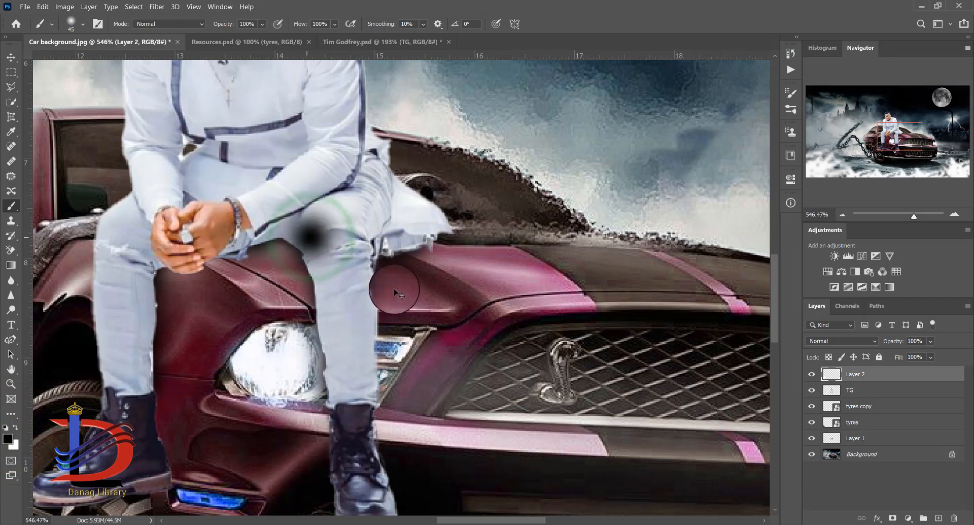
pyautogui.hotkey('ctrl', 'z')
# - Paint soft black shadows on Layer 1 beneath the man's hands and thighs and beside his lower leg
pyautogui.click(869, 435)
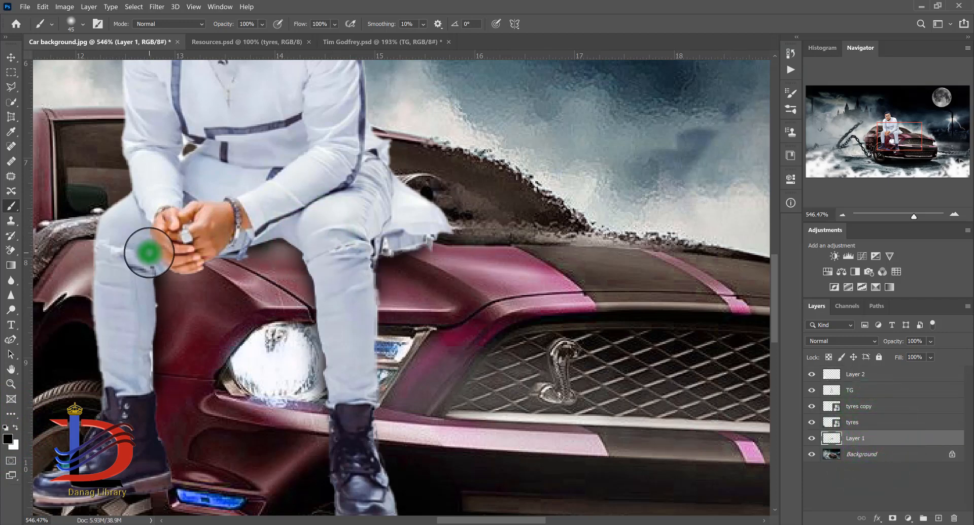
pyautogui.click(150, 252)
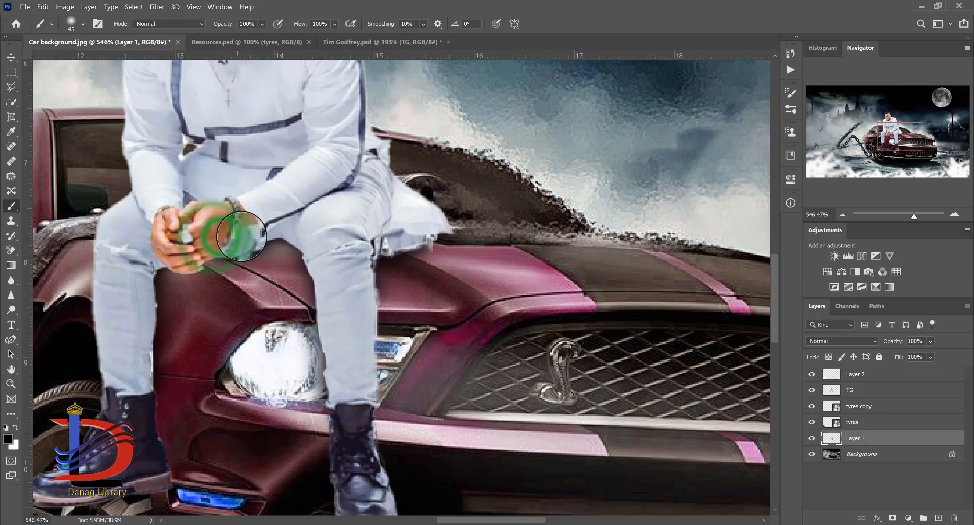
pyautogui.click(232, 233)
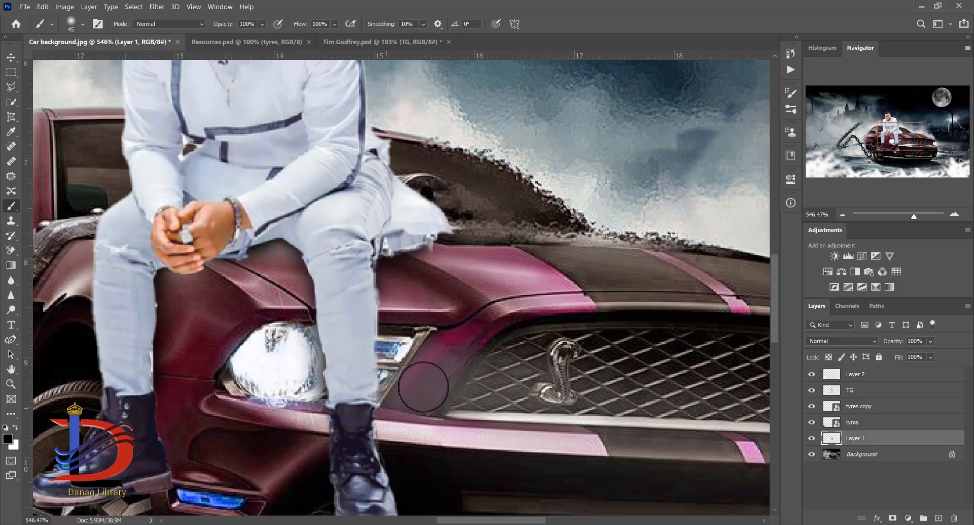
pyautogui.click(348, 396)
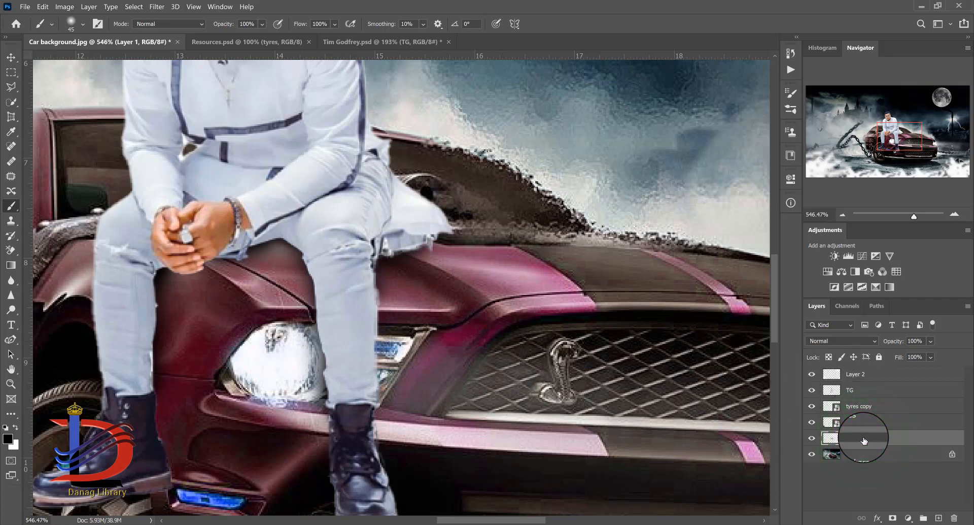
# - Rename Layer 1 as Shadows and Layer 2 as Moon, leaving no layer selected
pyautogui.doubleClick(853, 374)
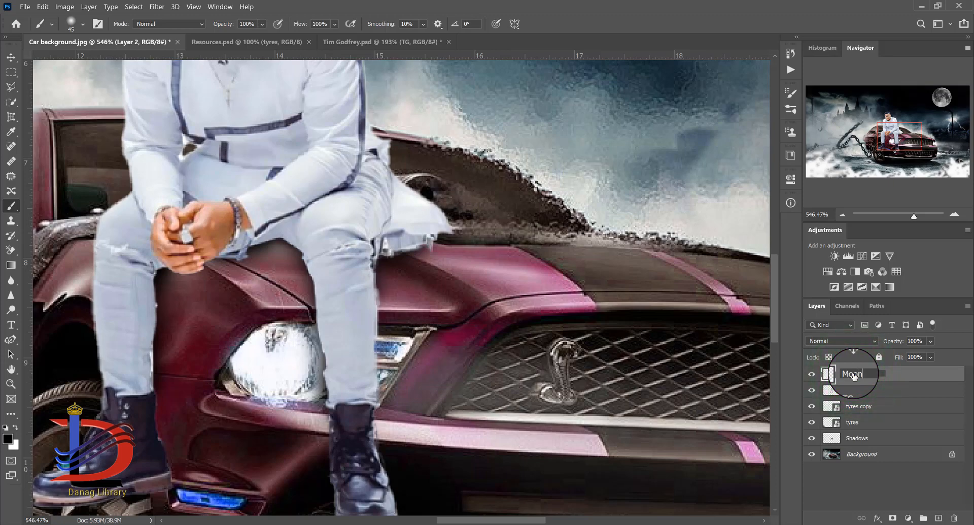
pyautogui.click(871, 486)
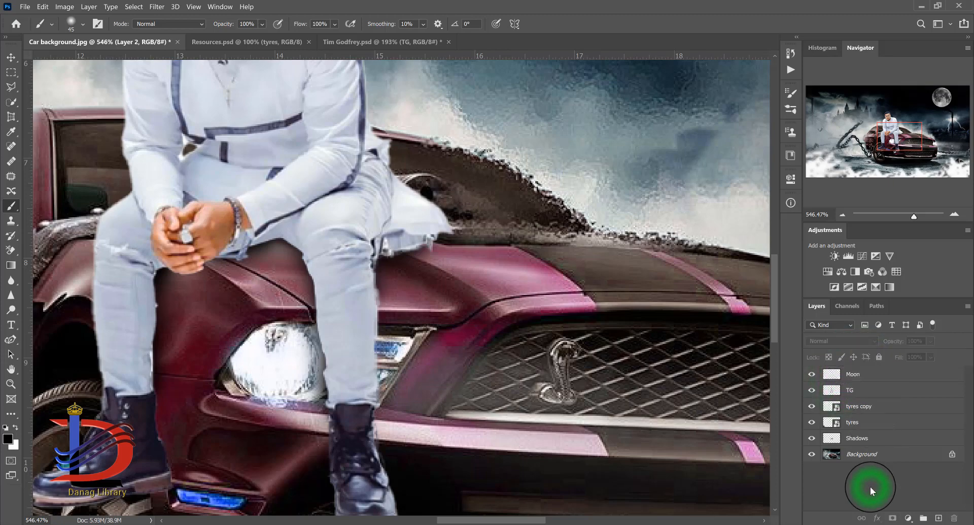
# - Export the finished composite as a 1920 x 1080 px JPG at 100% quality, saved to the Desktop as TG
pyautogui.click(12, 54)
pyautogui.scroll(-5, 328, 198)
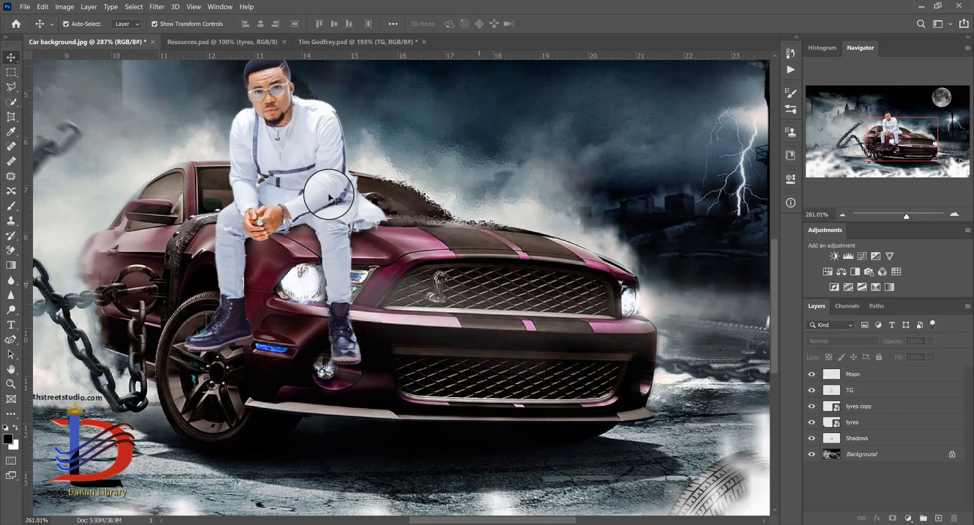
pyautogui.scroll(-3, 329, 198)
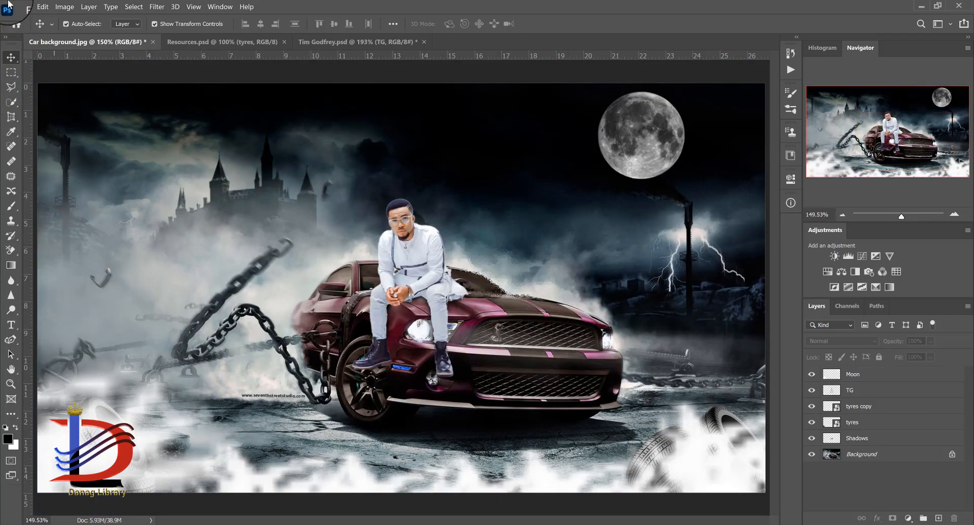
pyautogui.click(24, 6)
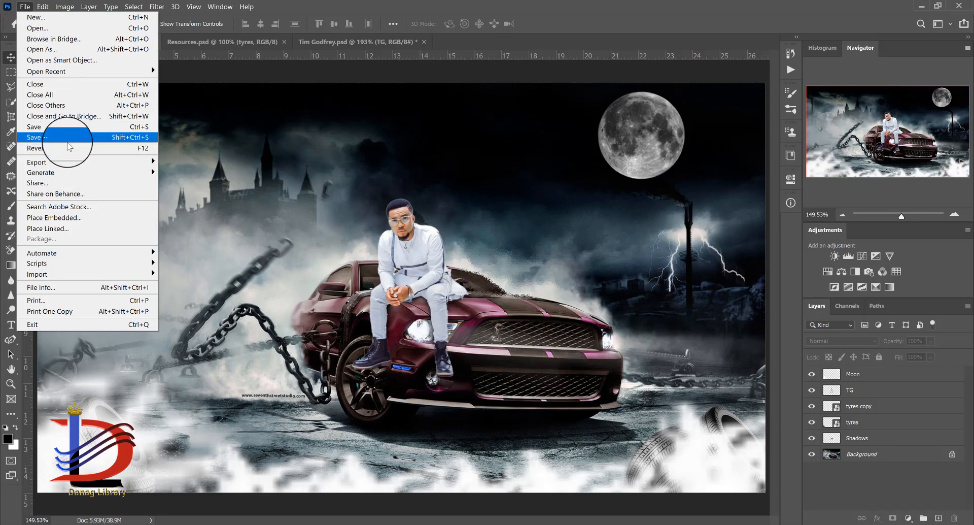
pyautogui.moveTo(112, 166)
pyautogui.click(184, 172)
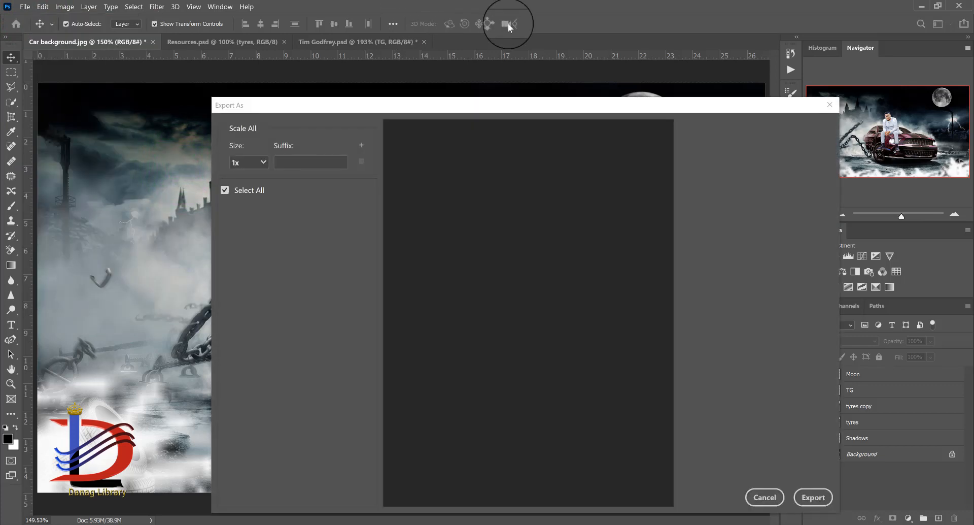
pyautogui.click(757, 145)
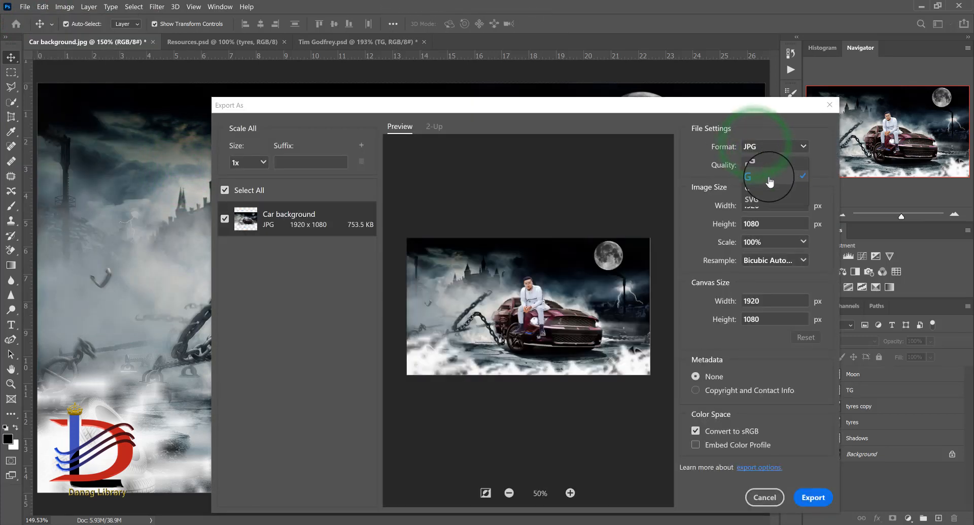
pyautogui.click(767, 177)
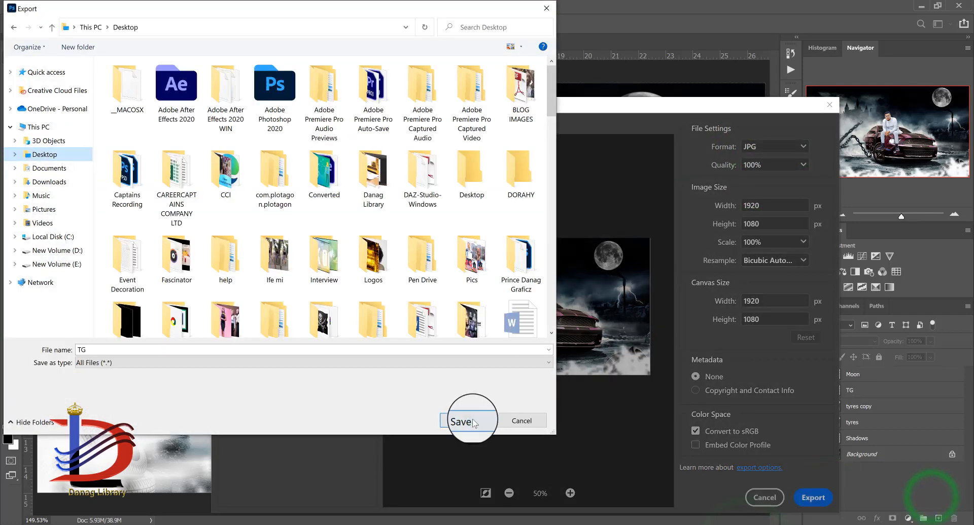
pyautogui.click(471, 417)
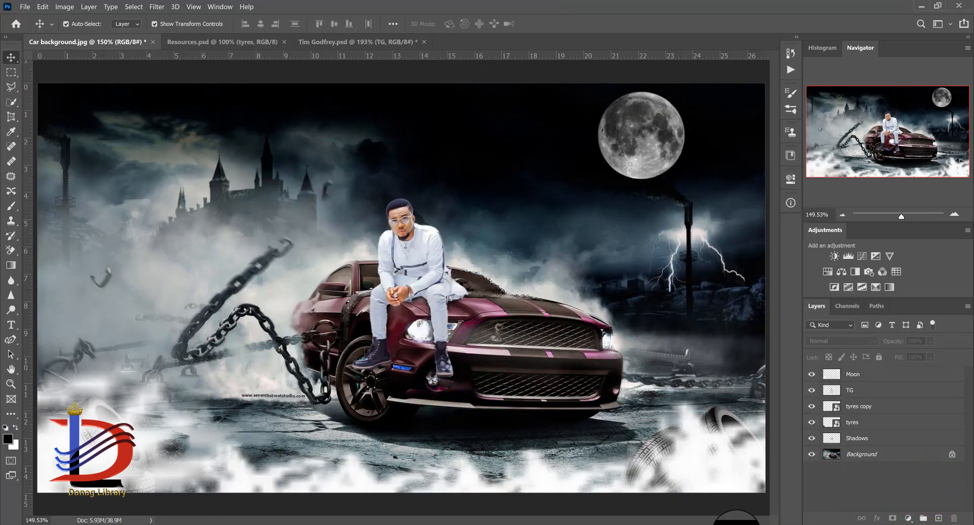